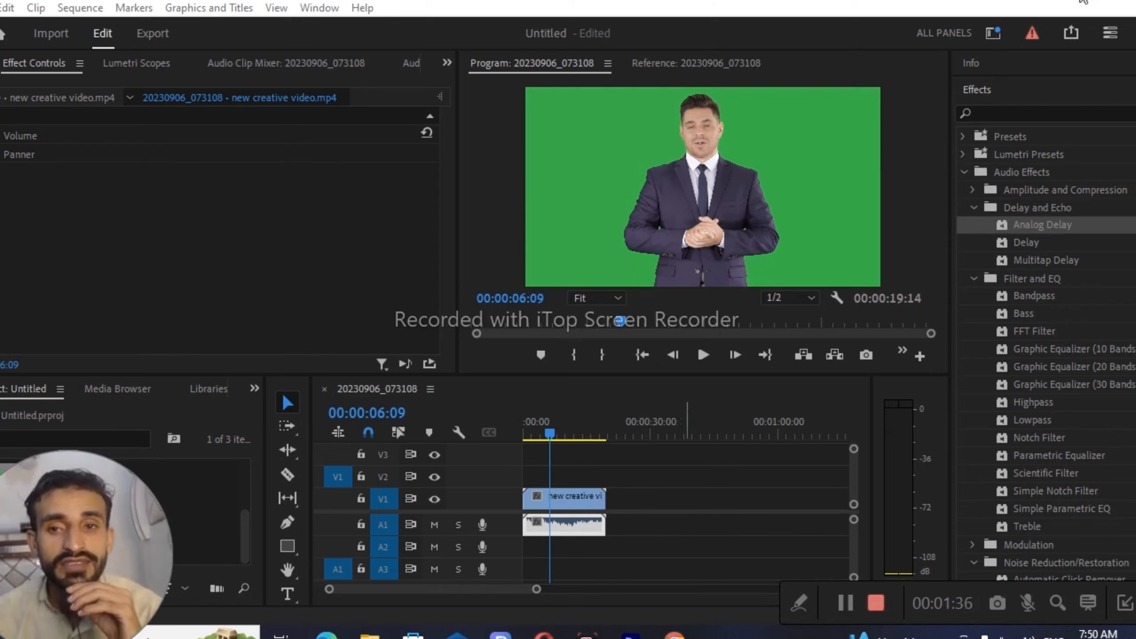
Minimize the open windows and look through the files in the youtube folder on Local Disk (E:)
{"action": "left_click", "coordinate": [1083, 1]}
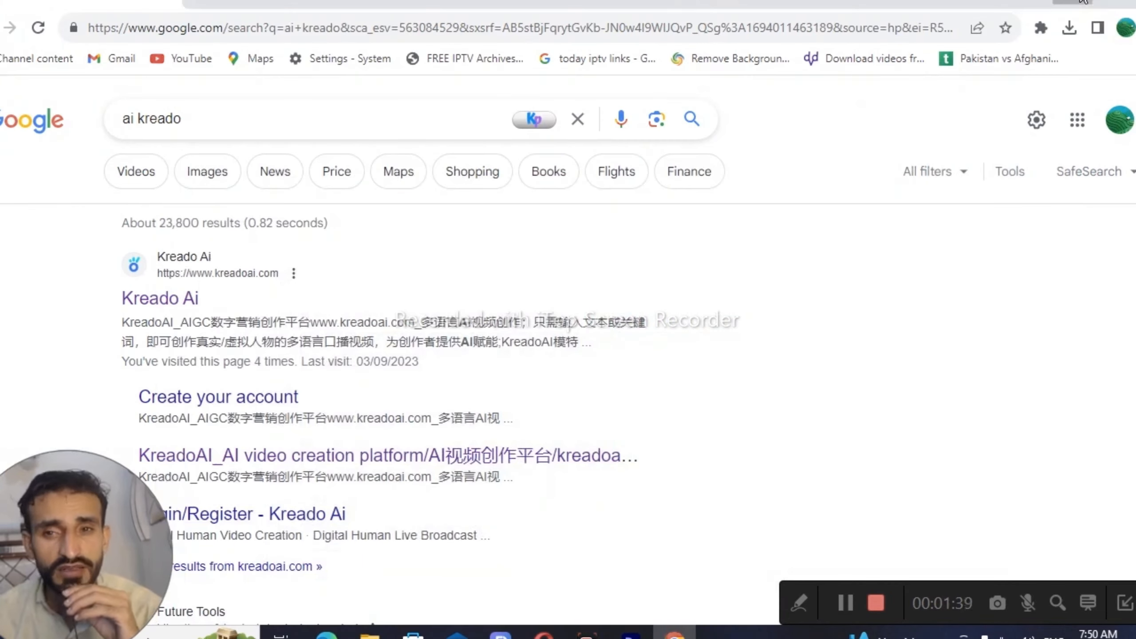
{"action": "left_click", "coordinate": [1083, 2]}
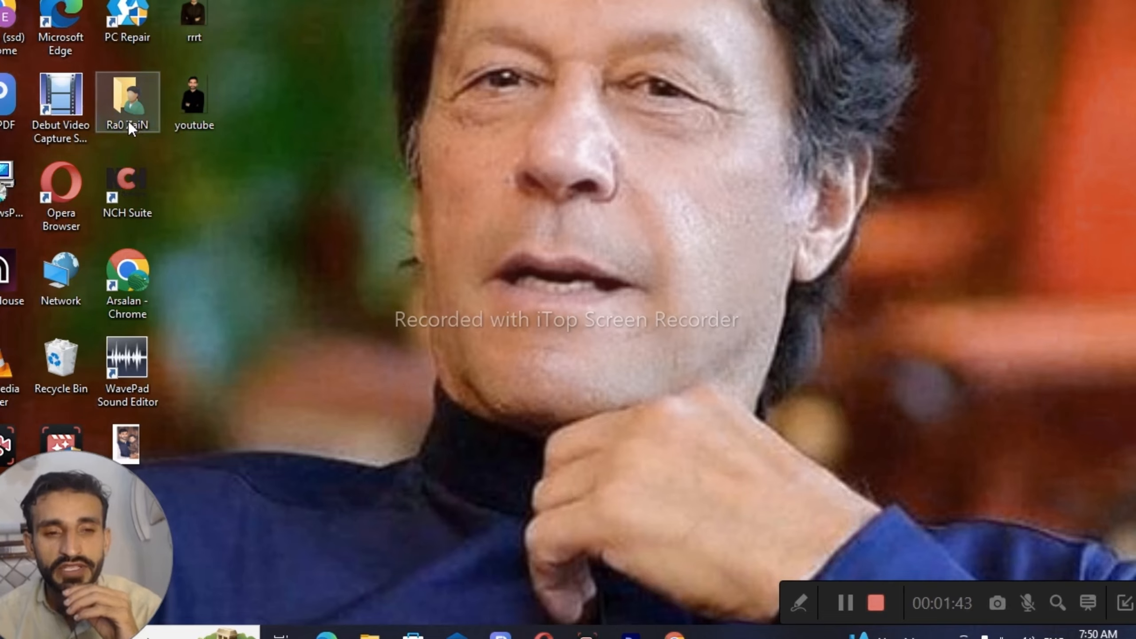
{"action": "scroll", "coordinate": [77, 400], "scroll_direction": "down", "scroll_amount": 3}
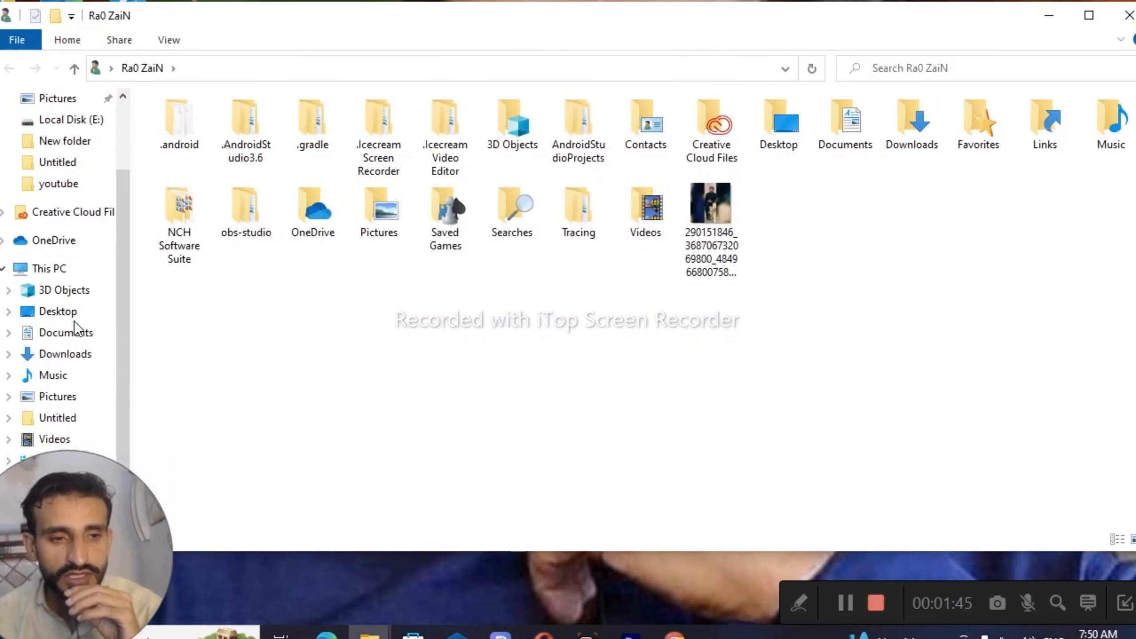
{"action": "scroll", "coordinate": [77, 401], "scroll_direction": "down", "scroll_amount": 3}
{"action": "left_click", "coordinate": [90, 439]}
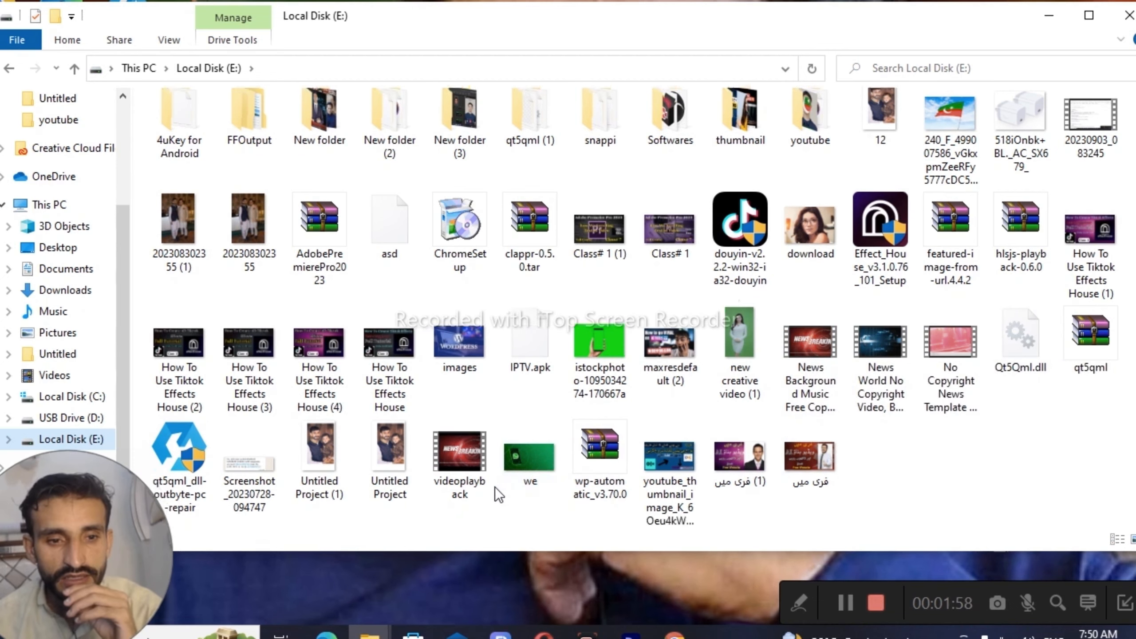
{"action": "double_click", "coordinate": [812, 121]}
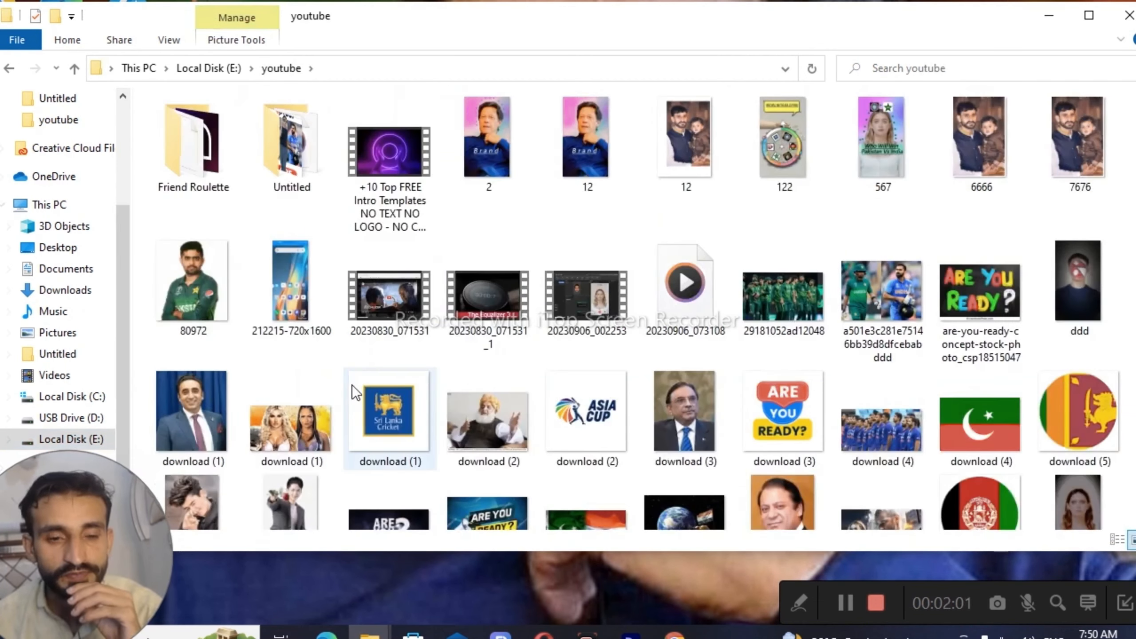
{"action": "scroll", "coordinate": [497, 323], "scroll_direction": "down", "scroll_amount": 5}
{"action": "scroll", "coordinate": [575, 330], "scroll_direction": "down", "scroll_amount": 3}
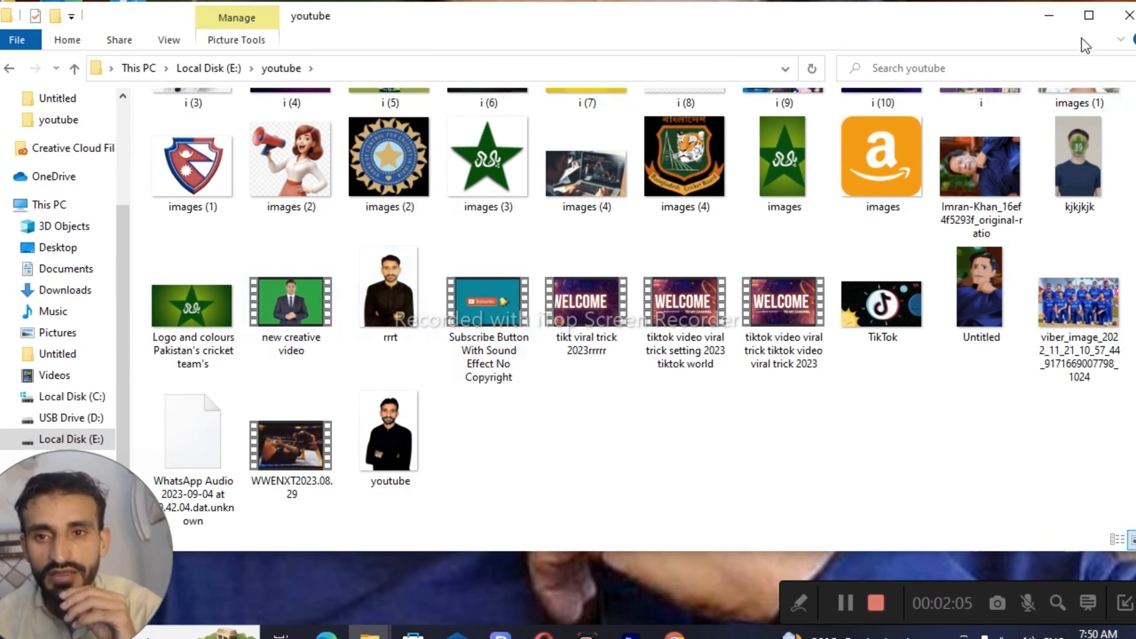
{"action": "left_click", "coordinate": [1056, 18]}
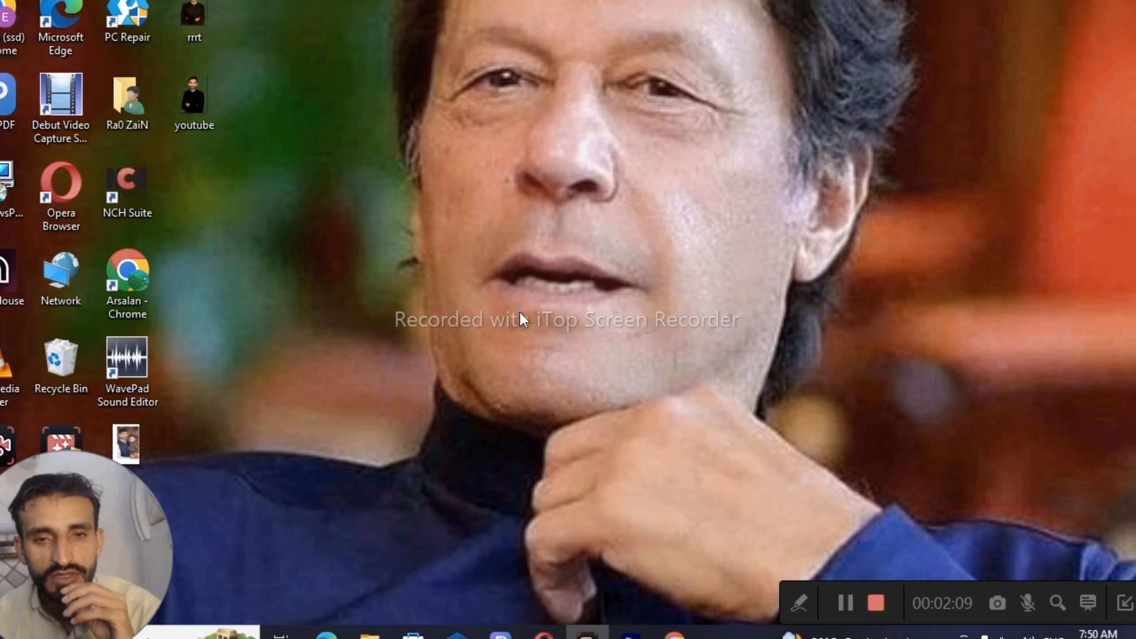
{"action": "right_click", "coordinate": [525, 258]}
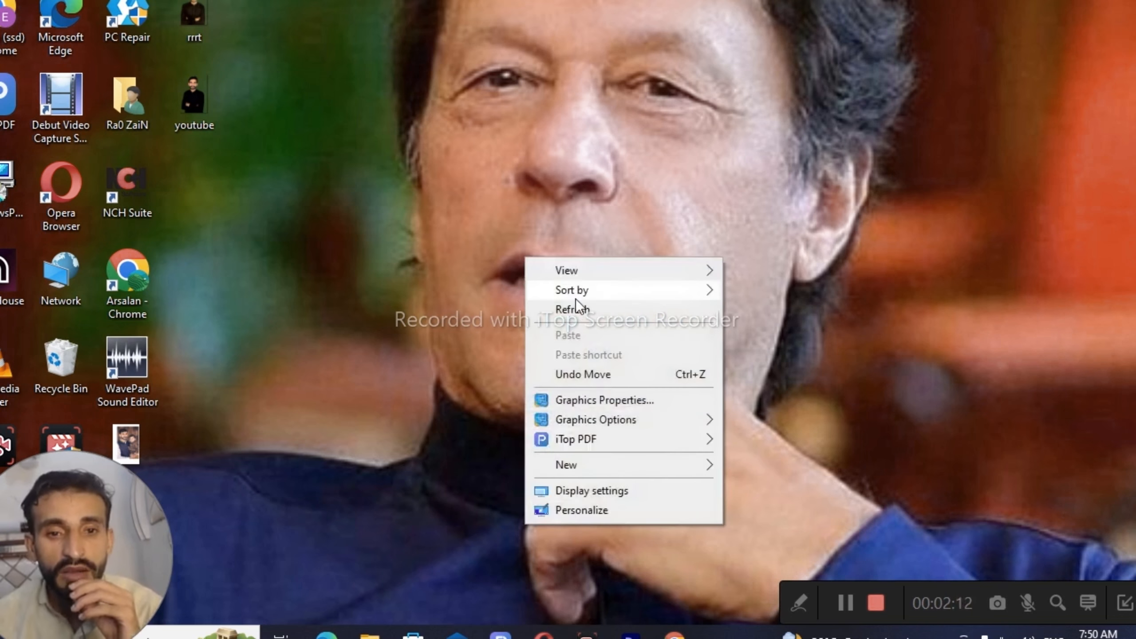
{"action": "left_click", "coordinate": [577, 307]}
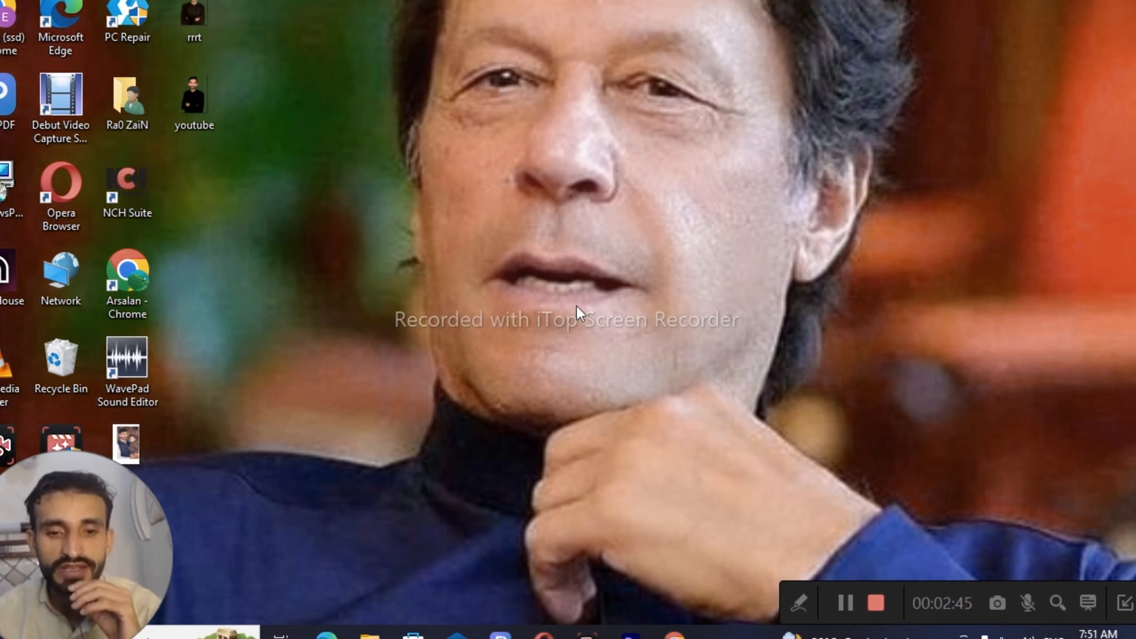
{"action": "right_click", "coordinate": [577, 305]}
{"action": "left_click", "coordinate": [575, 275]}
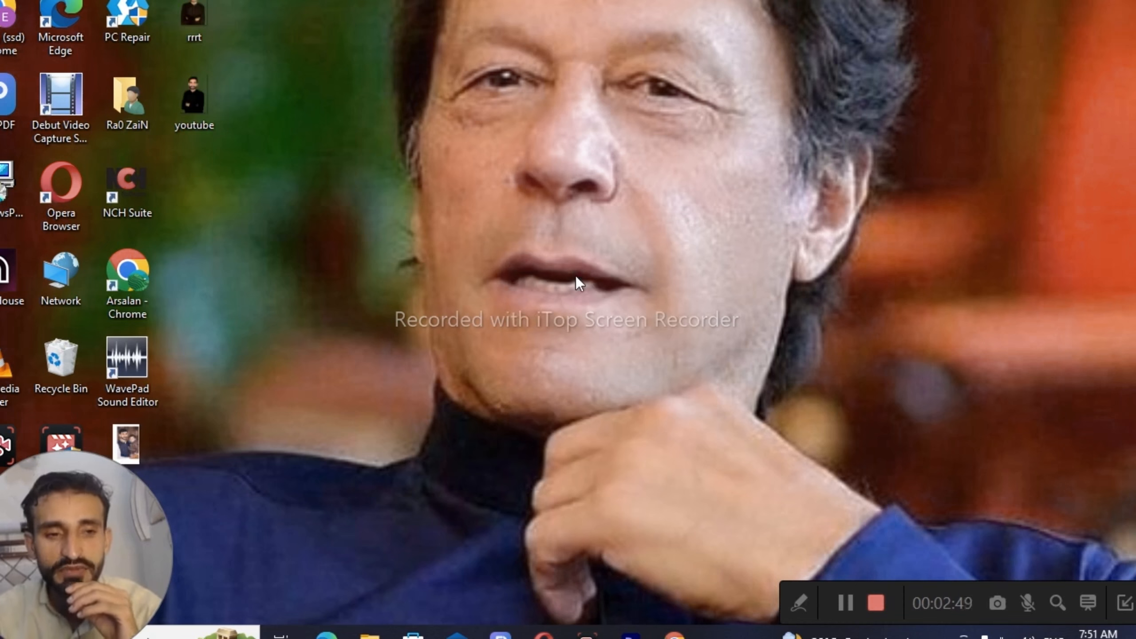
{"action": "right_click", "coordinate": [575, 275]}
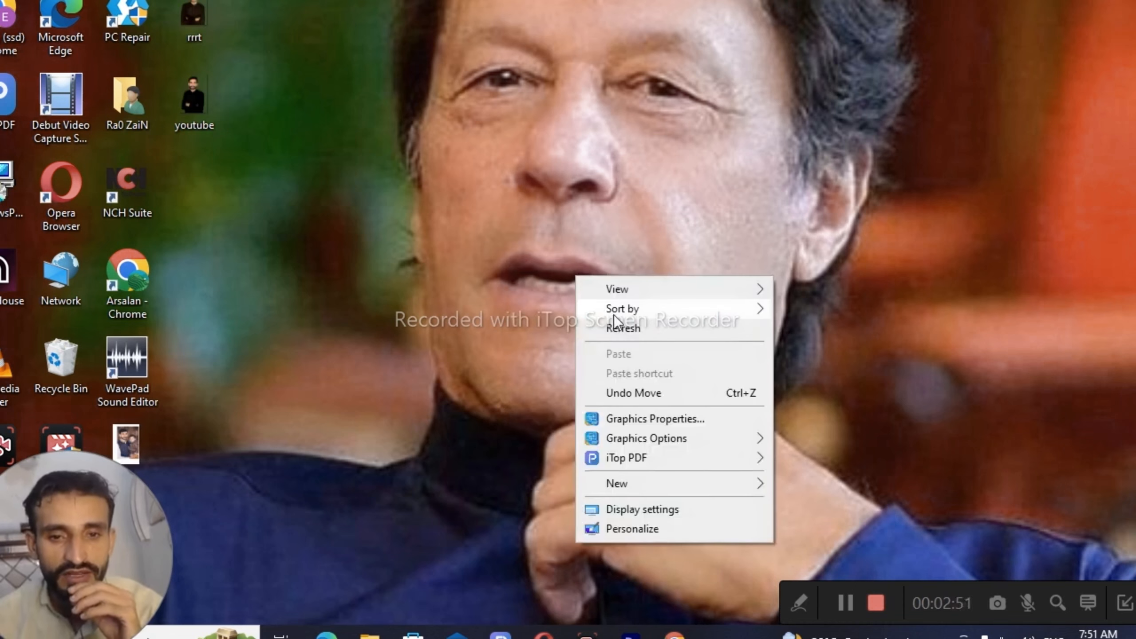
{"action": "left_click", "coordinate": [612, 327]}
{"action": "double_click", "coordinate": [131, 288]}
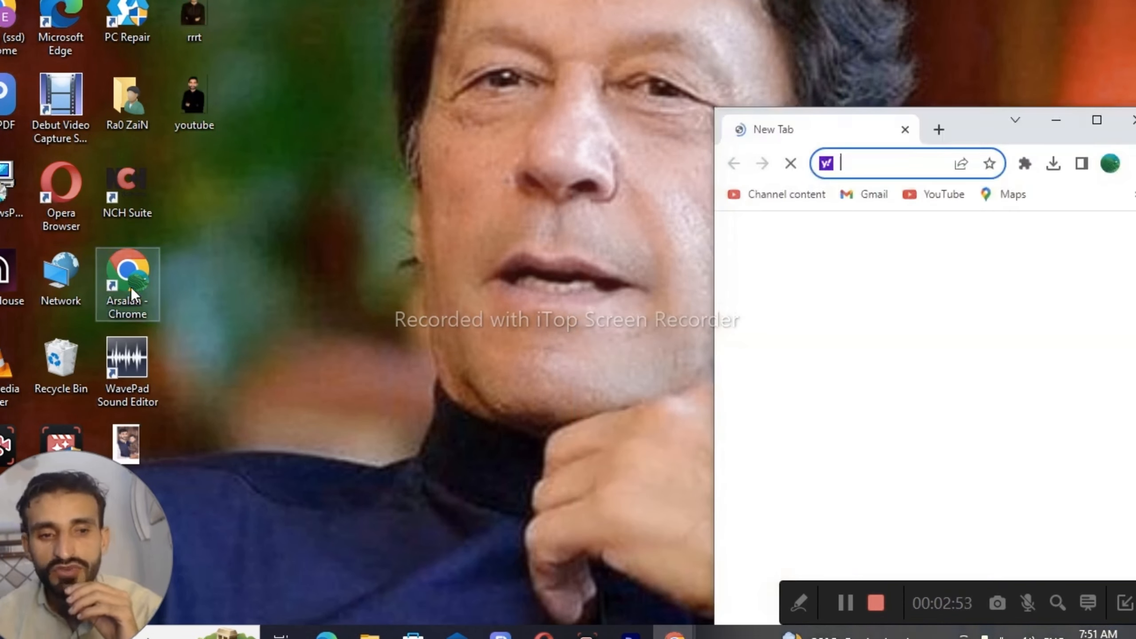
{"action": "left_click", "coordinate": [1056, 119]}
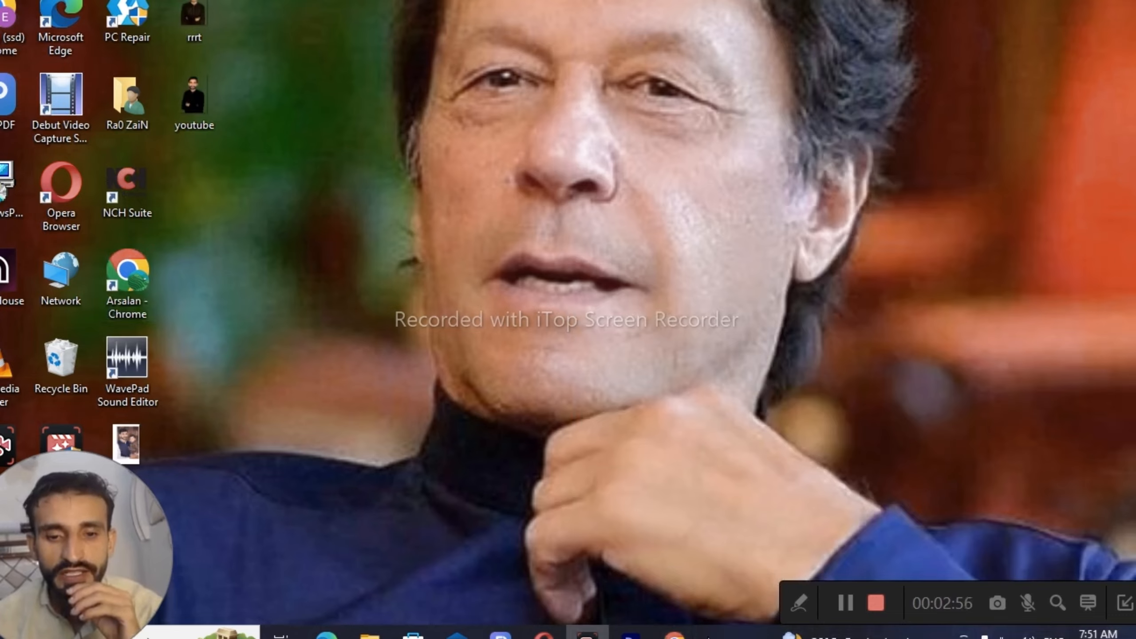
Switch to the Chrome search results, open the Kreado Ai website and translate the page to English
{"action": "left_click", "coordinate": [675, 633]}
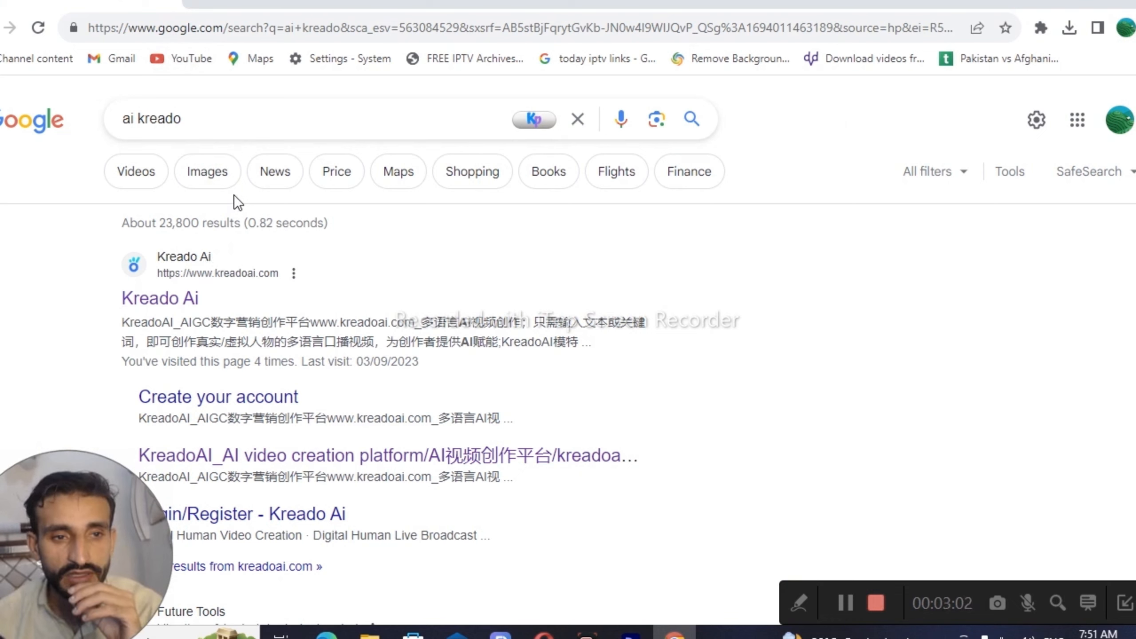
{"action": "left_click", "coordinate": [175, 308]}
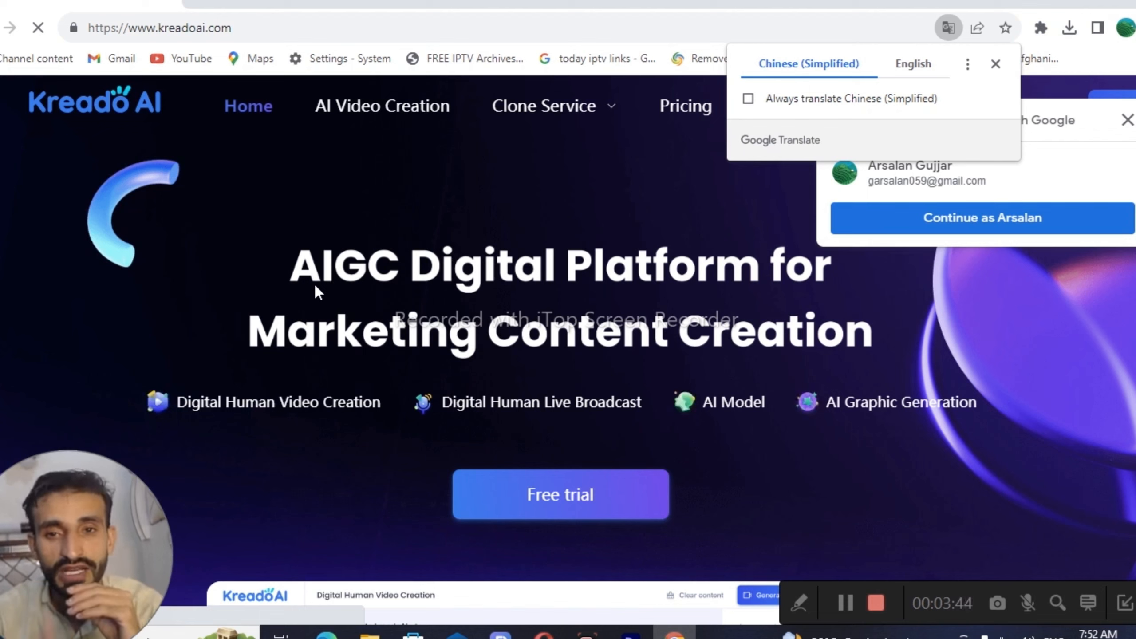
{"action": "left_click", "coordinate": [912, 64]}
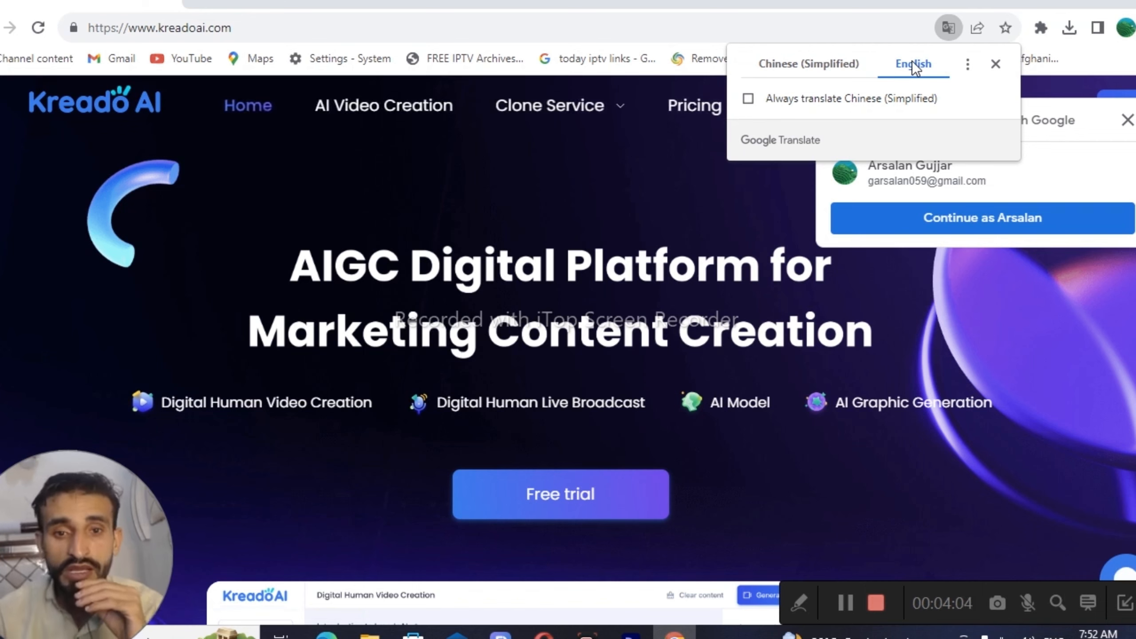
Sign in with the suggested Google account and start a Digital Human Video Creation project from the video creation category
{"action": "left_click", "coordinate": [984, 226]}
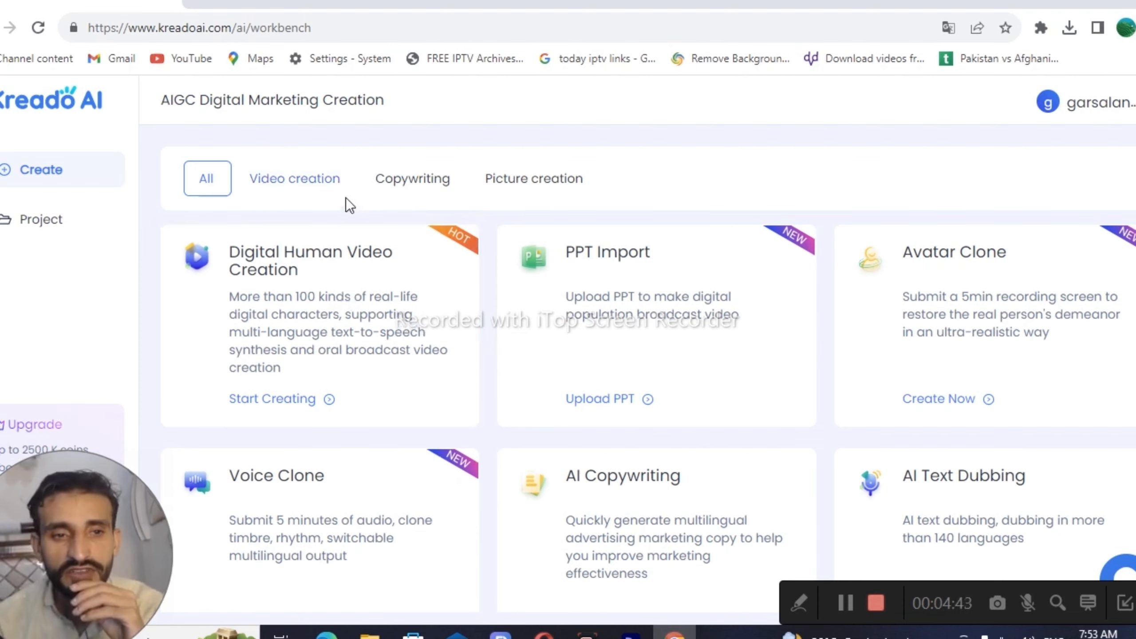
{"action": "left_click", "coordinate": [306, 183]}
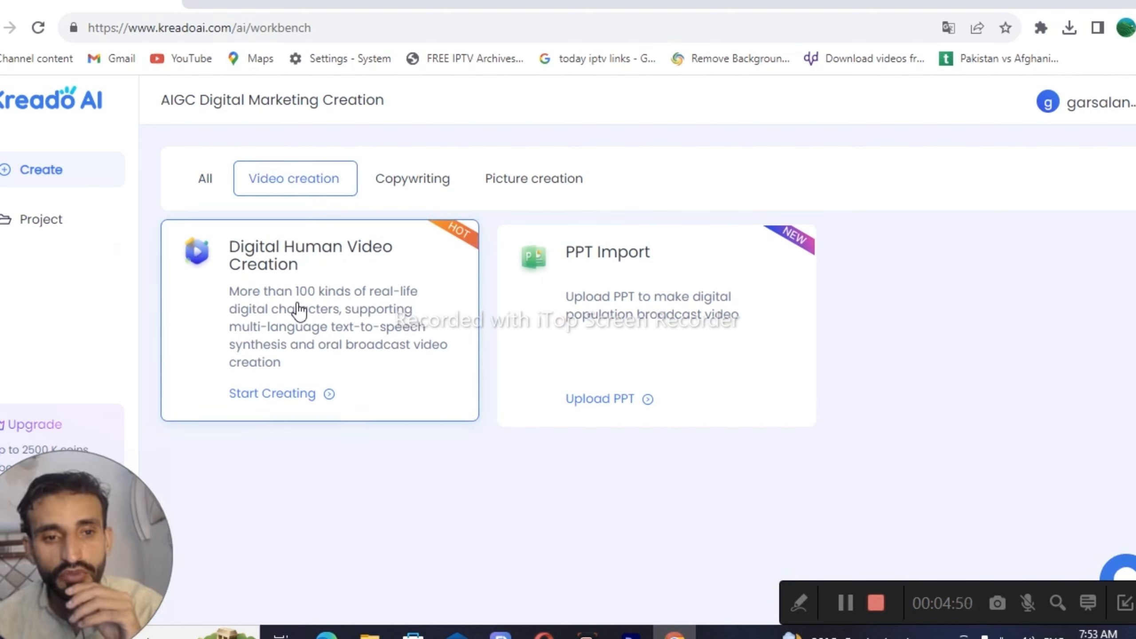
{"action": "left_click", "coordinate": [303, 396]}
{"action": "left_click", "coordinate": [331, 396]}
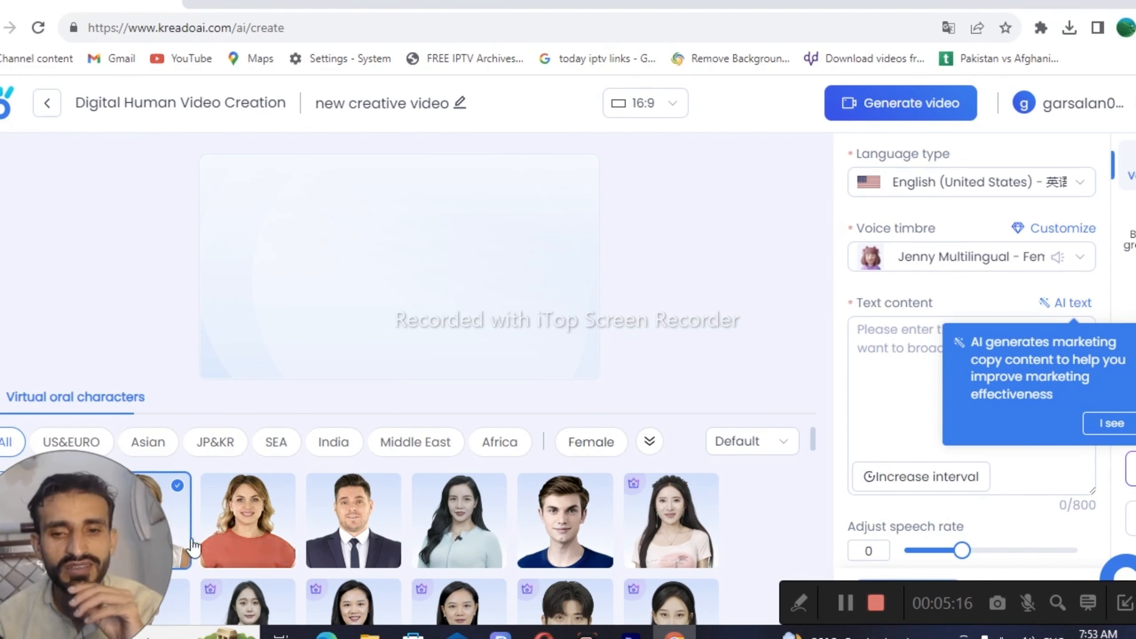
Browse the virtual oral characters and select the blonde woman in the red top as the presenter
{"action": "left_click_drag", "start_coordinate": [111, 530], "coordinate": [1078, 554]}
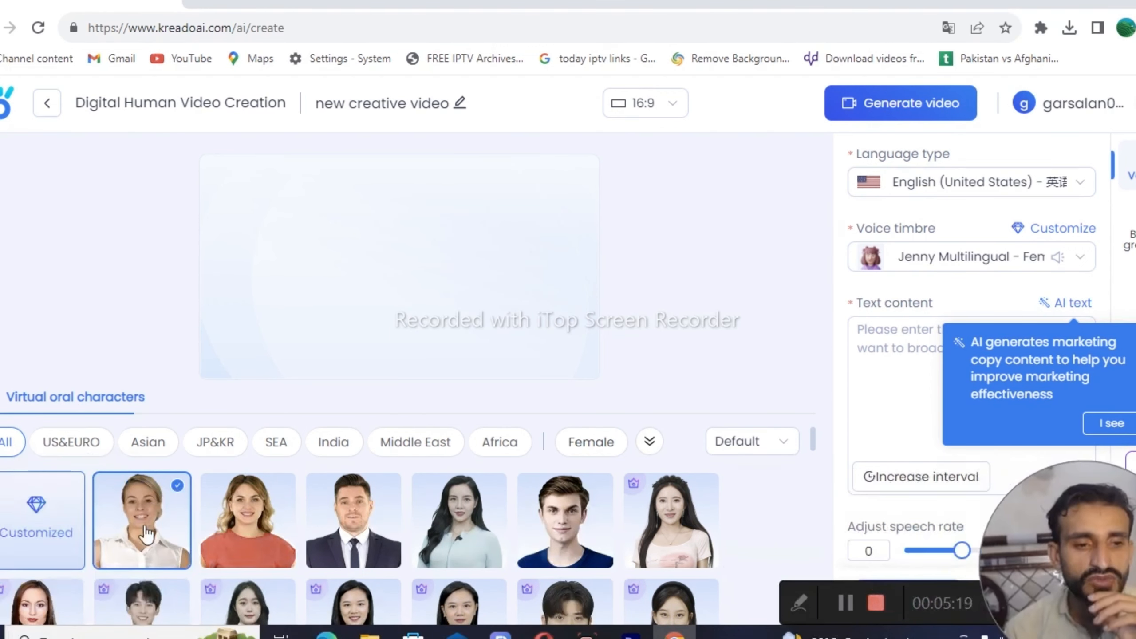
{"action": "scroll", "coordinate": [134, 537], "scroll_direction": "down", "scroll_amount": 2}
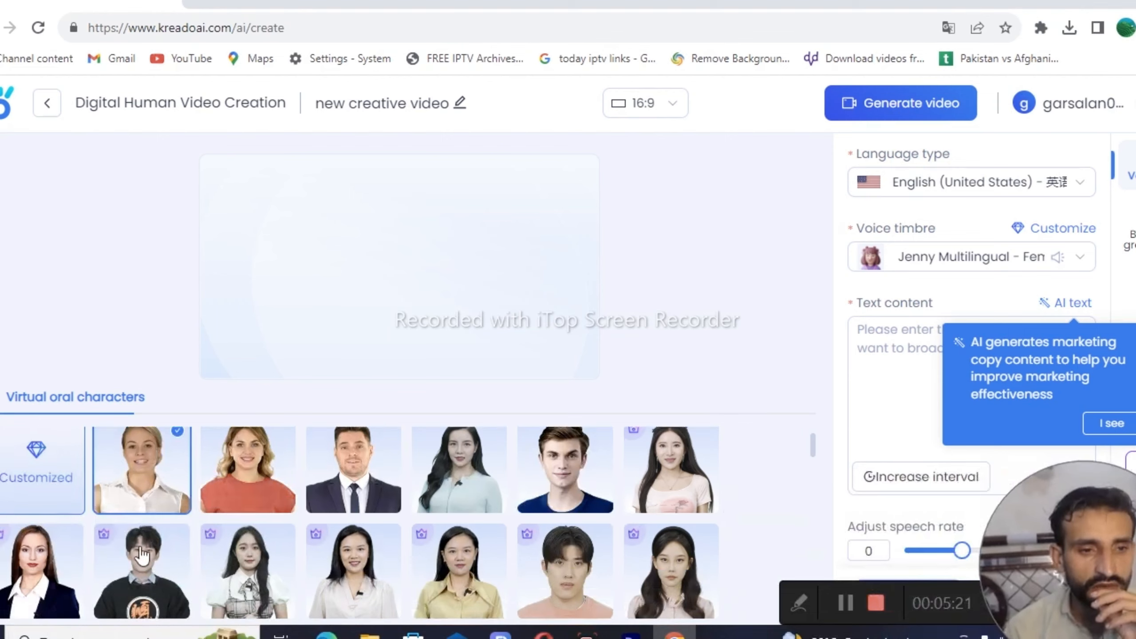
{"action": "scroll", "coordinate": [178, 496], "scroll_direction": "up", "scroll_amount": 2}
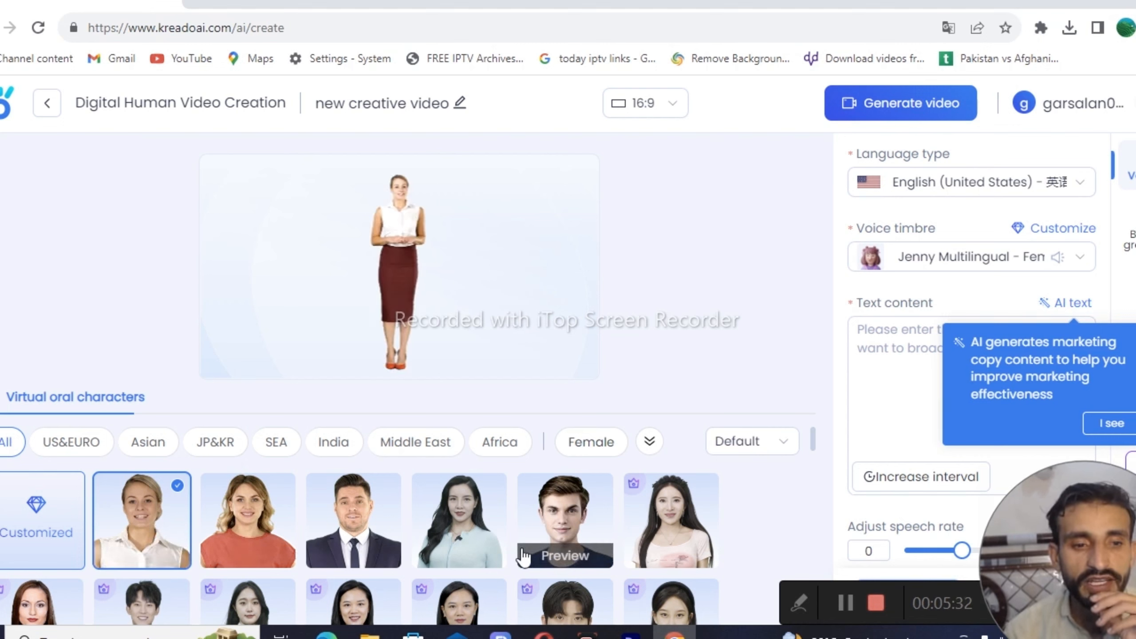
{"action": "scroll", "coordinate": [523, 554], "scroll_direction": "down", "scroll_amount": 3}
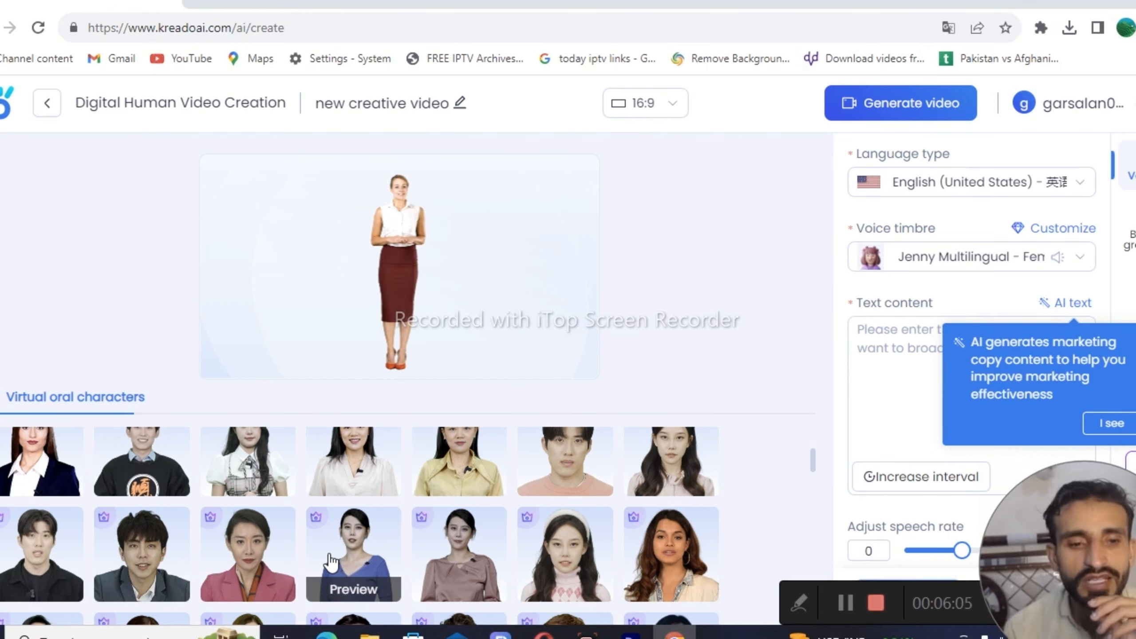
{"action": "scroll", "coordinate": [130, 514], "scroll_direction": "up", "scroll_amount": 4}
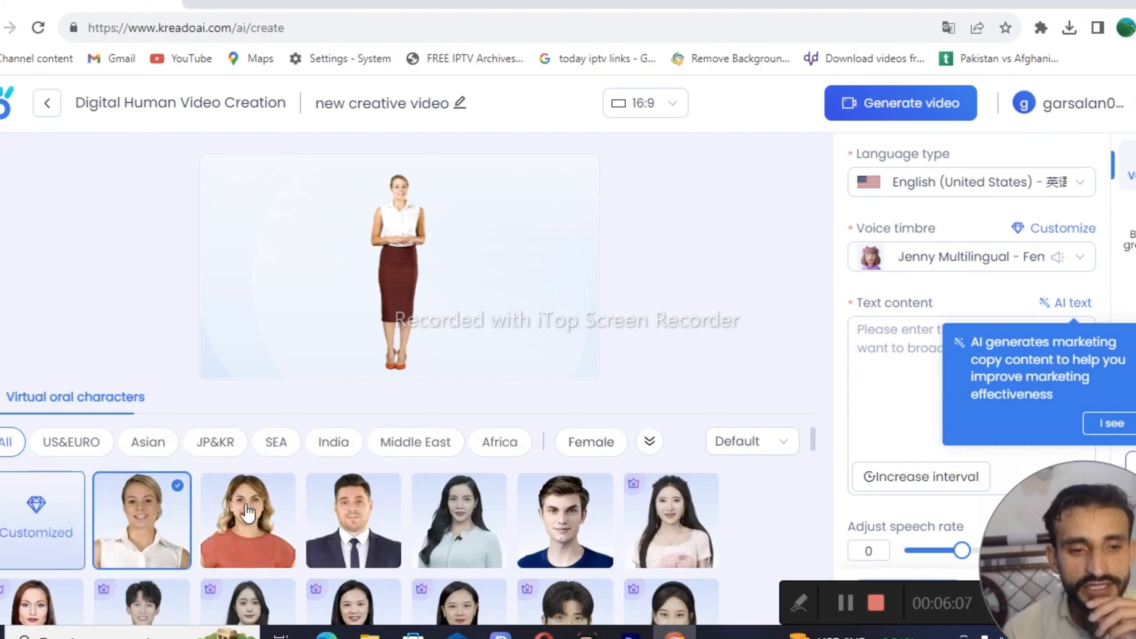
{"action": "left_click", "coordinate": [249, 530]}
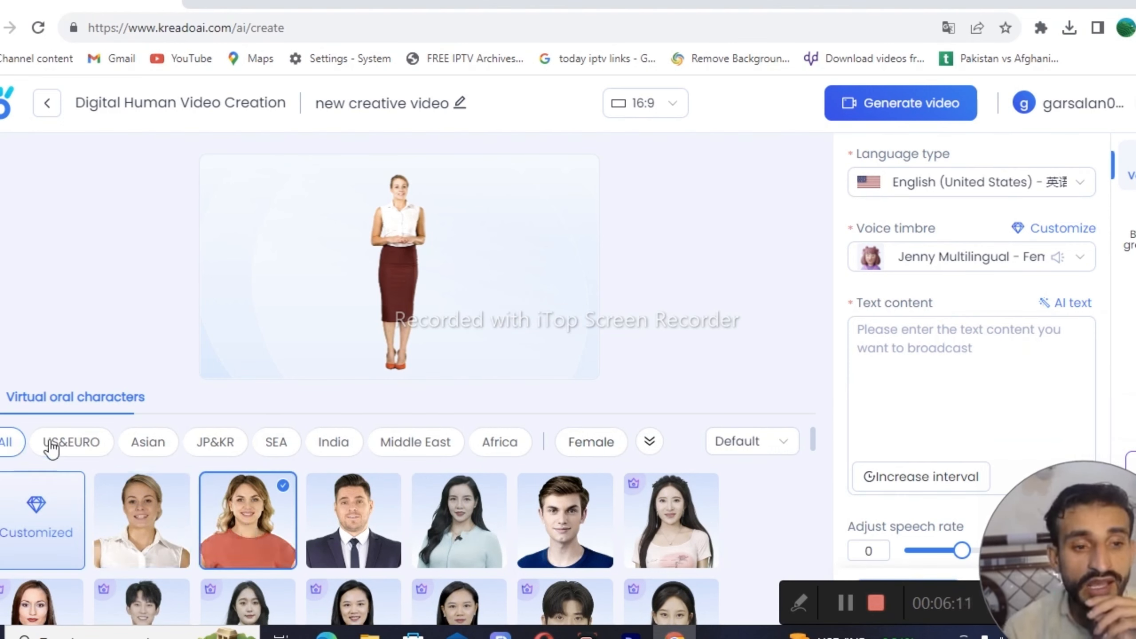
Filter the virtual characters to US&EURO and look over the sorting options and additional category filters
{"action": "left_click", "coordinate": [102, 442]}
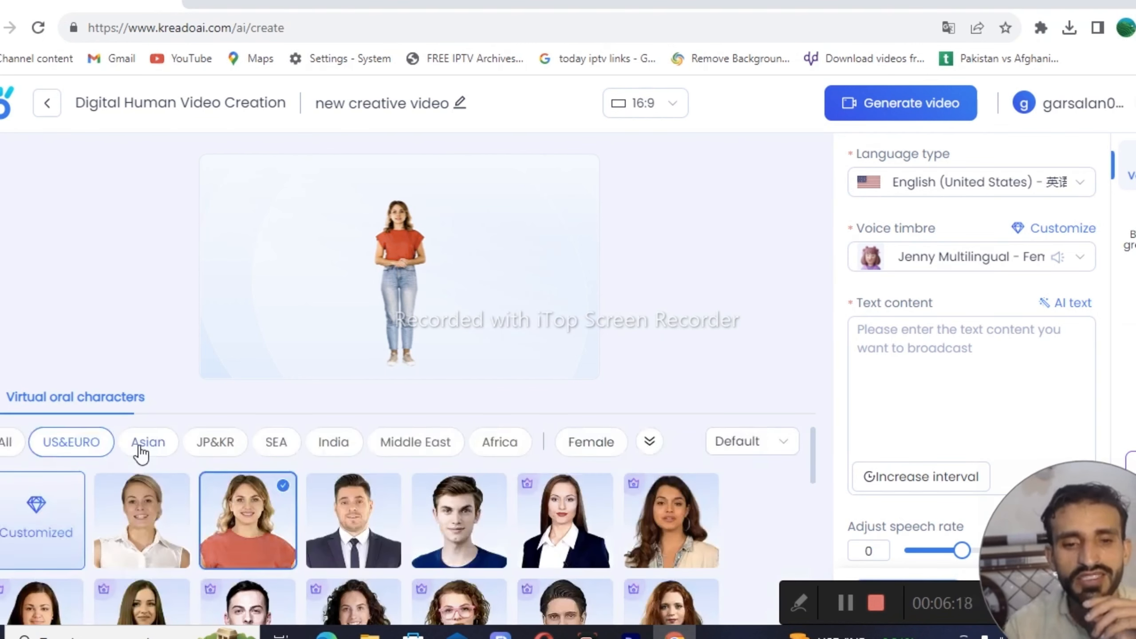
{"action": "left_click", "coordinate": [787, 447]}
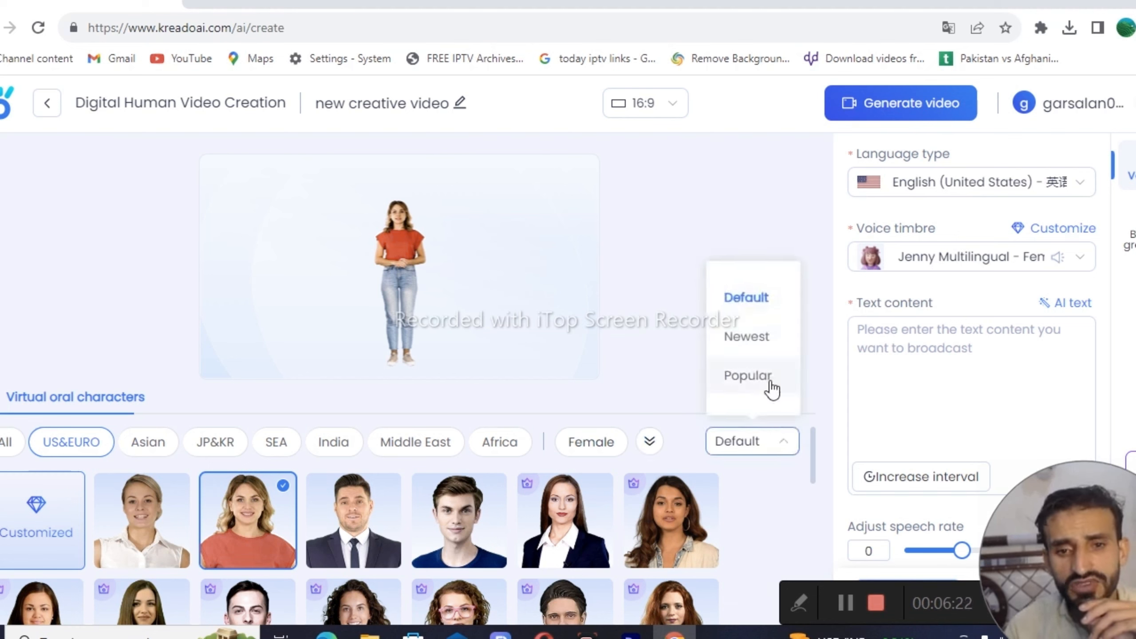
{"action": "left_click", "coordinate": [649, 442]}
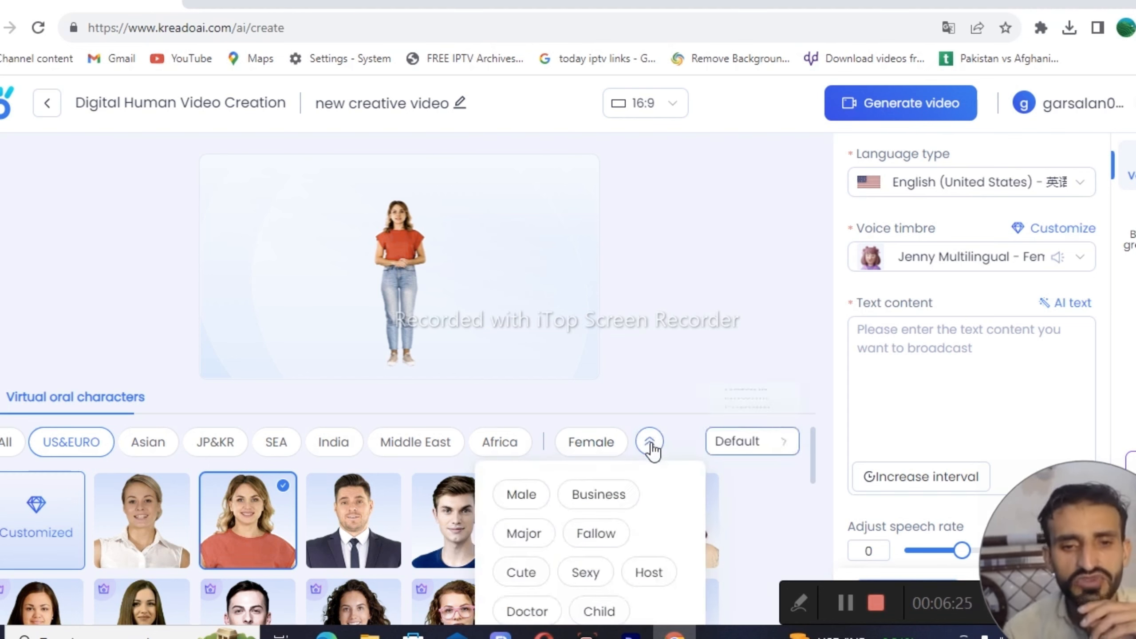
{"action": "scroll", "coordinate": [579, 570], "scroll_direction": "down", "scroll_amount": 2}
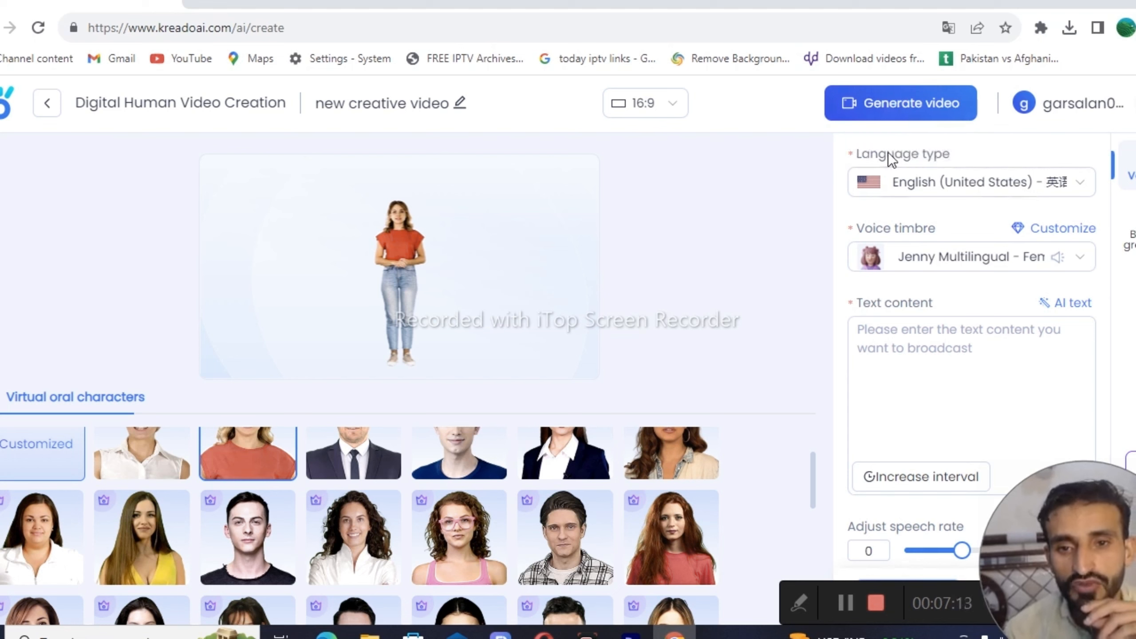
Search the language types for Urdu and set the video's language to Urdu (Pakistan)
{"action": "left_click", "coordinate": [1009, 186]}
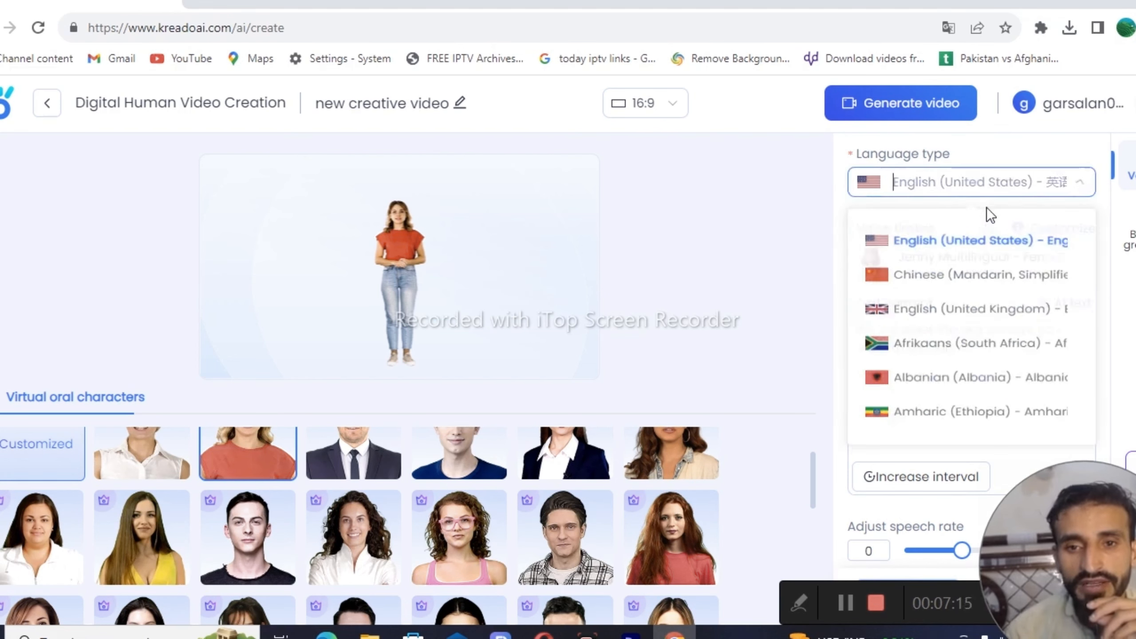
{"action": "type", "text": "pa"}
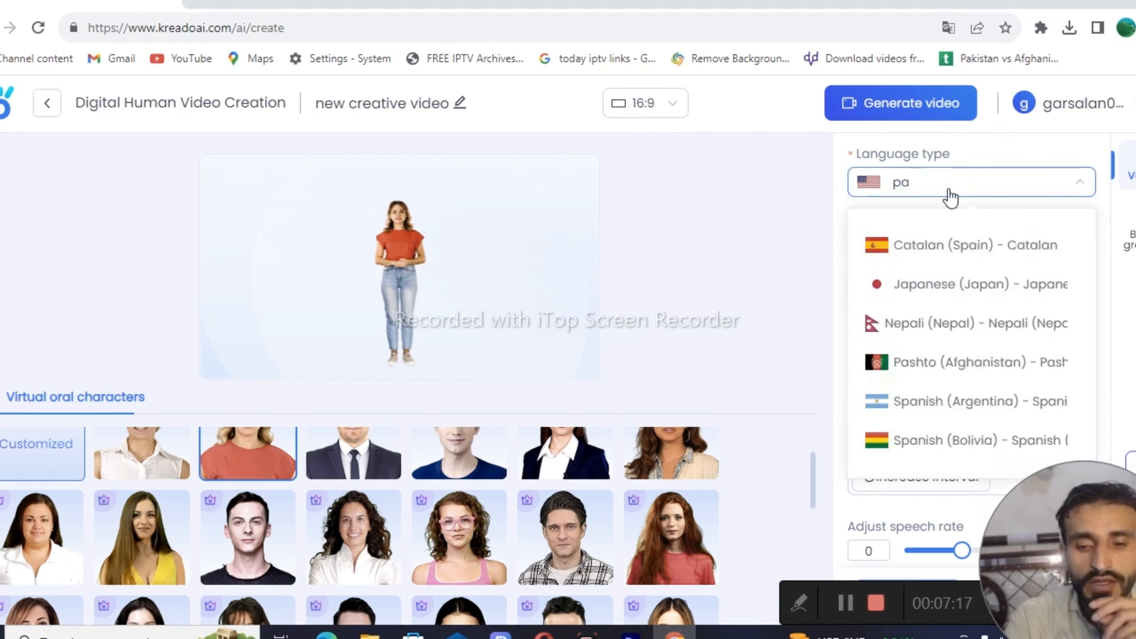
{"action": "key", "text": "BackSpace"}
{"action": "key", "text": "BackSpace"}
{"action": "type", "text": "urdo"}
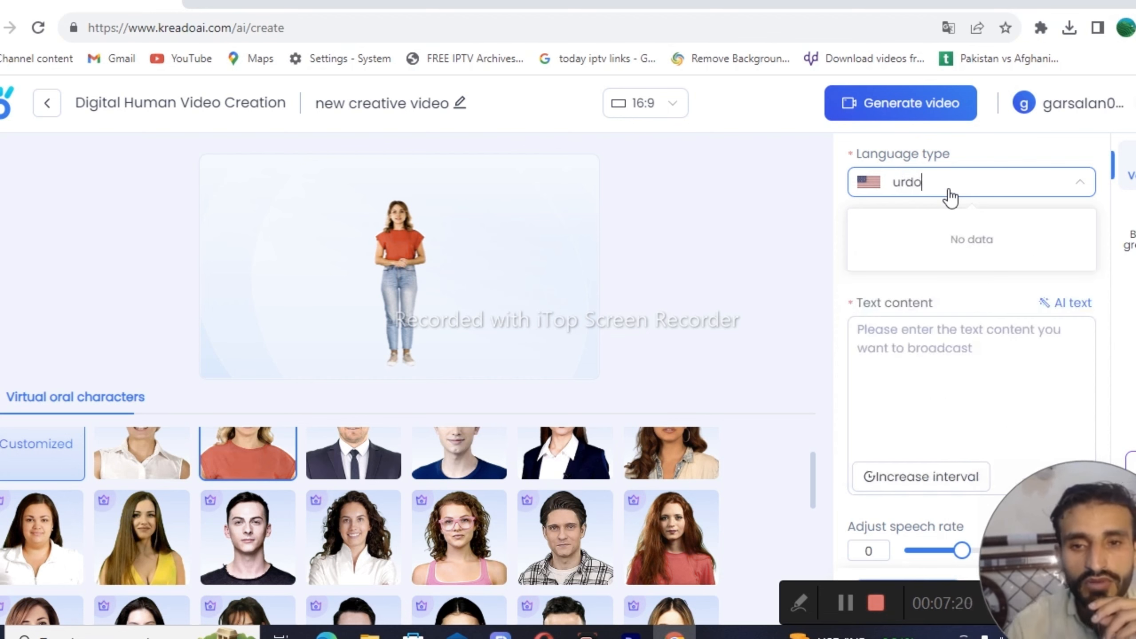
{"action": "key", "text": "BackSpace"}
{"action": "type", "text": "u"}
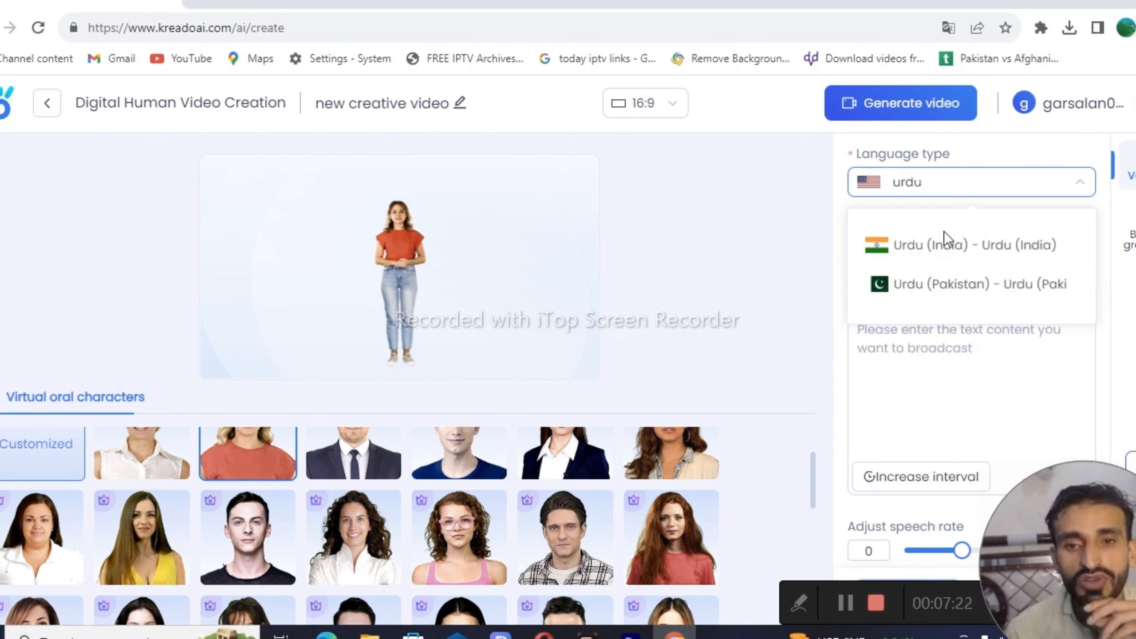
{"action": "left_click", "coordinate": [926, 285]}
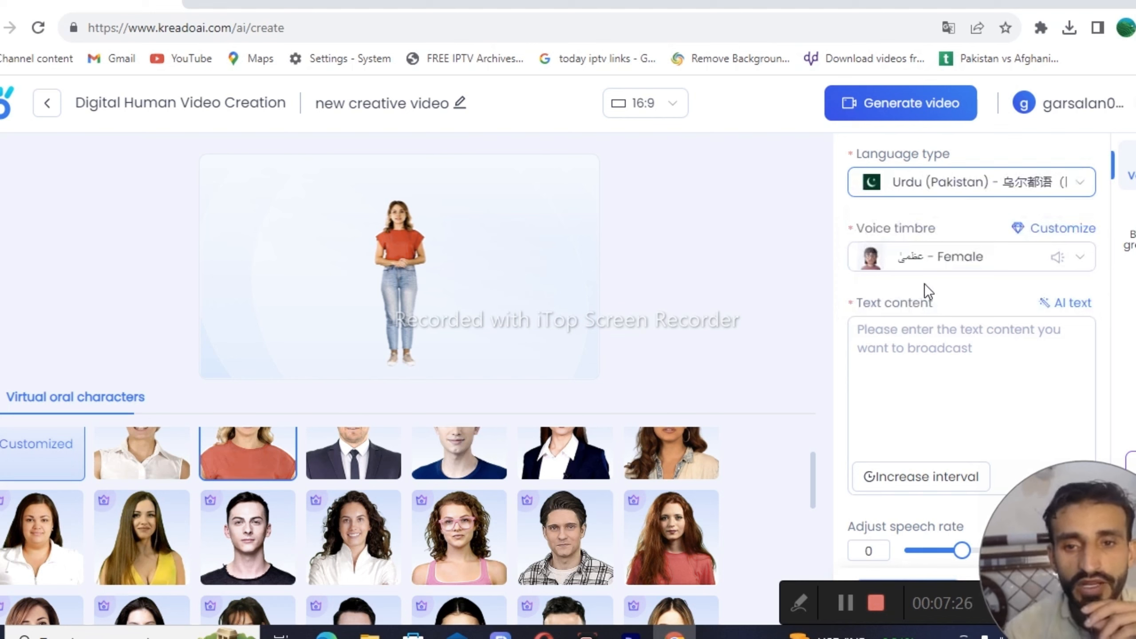
Look over the available Urdu voice timbres, keeping the female voice, and check the text content and speech settings
{"action": "left_click", "coordinate": [976, 267]}
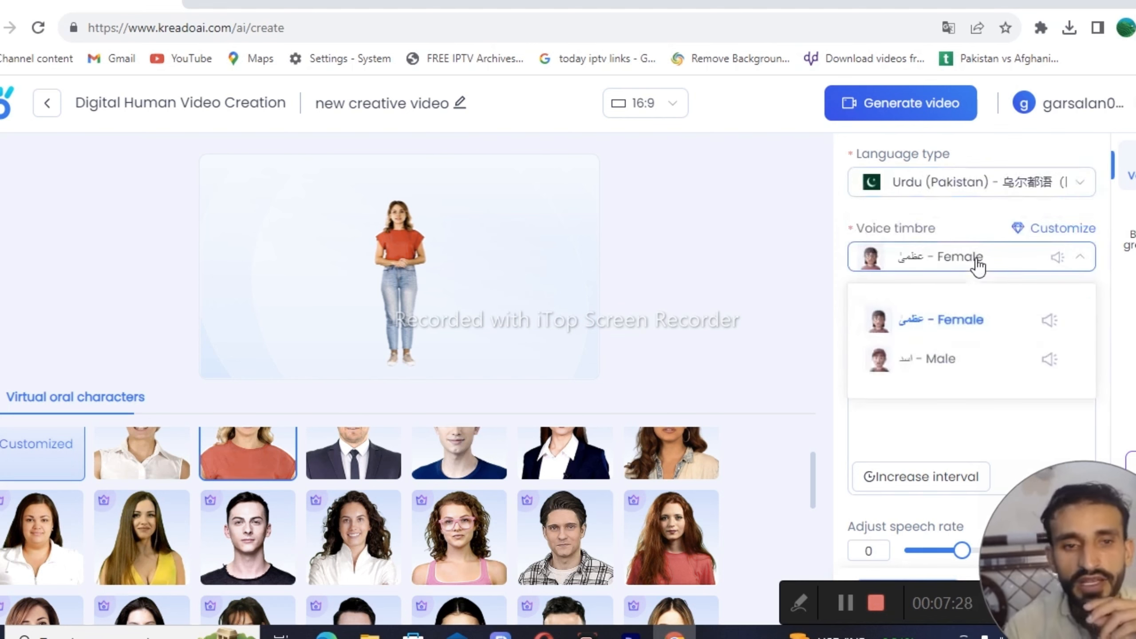
{"action": "left_click", "coordinate": [782, 358]}
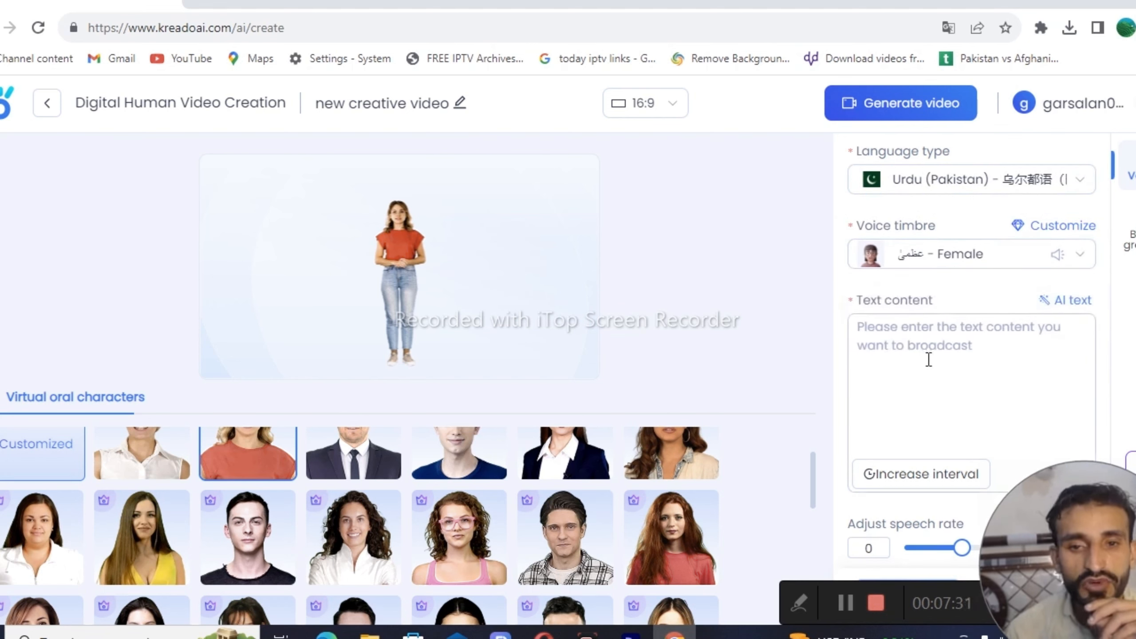
{"action": "scroll", "coordinate": [928, 359], "scroll_direction": "down", "scroll_amount": 2}
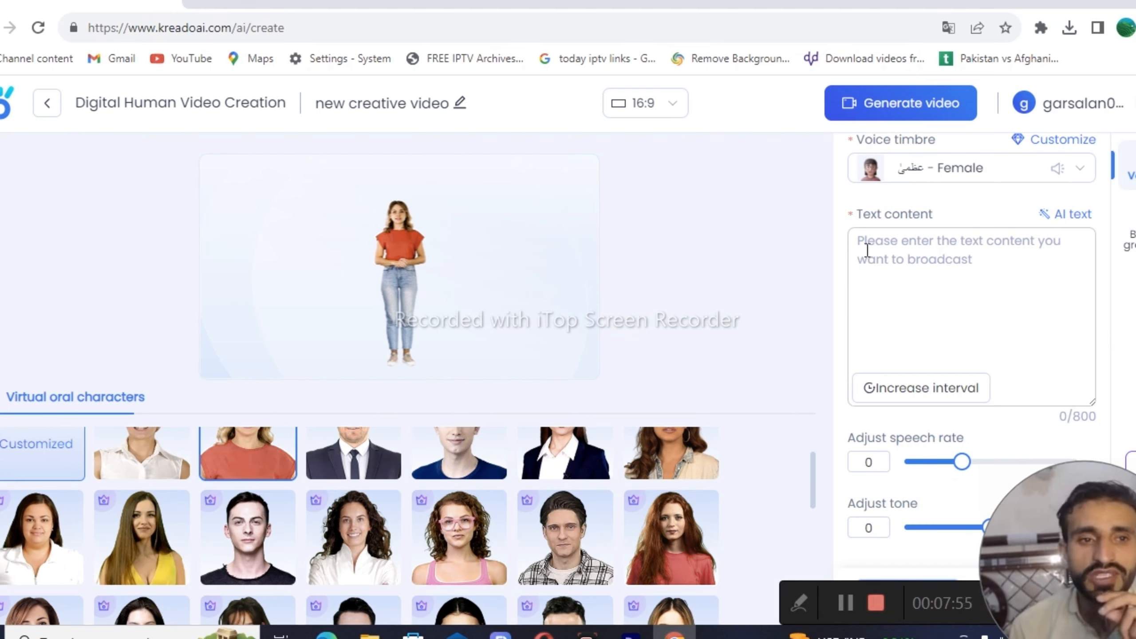
Search Google for "chat" in a separate browser tab and open the ChatGPT site
{"action": "left_click", "coordinate": [199, 4]}
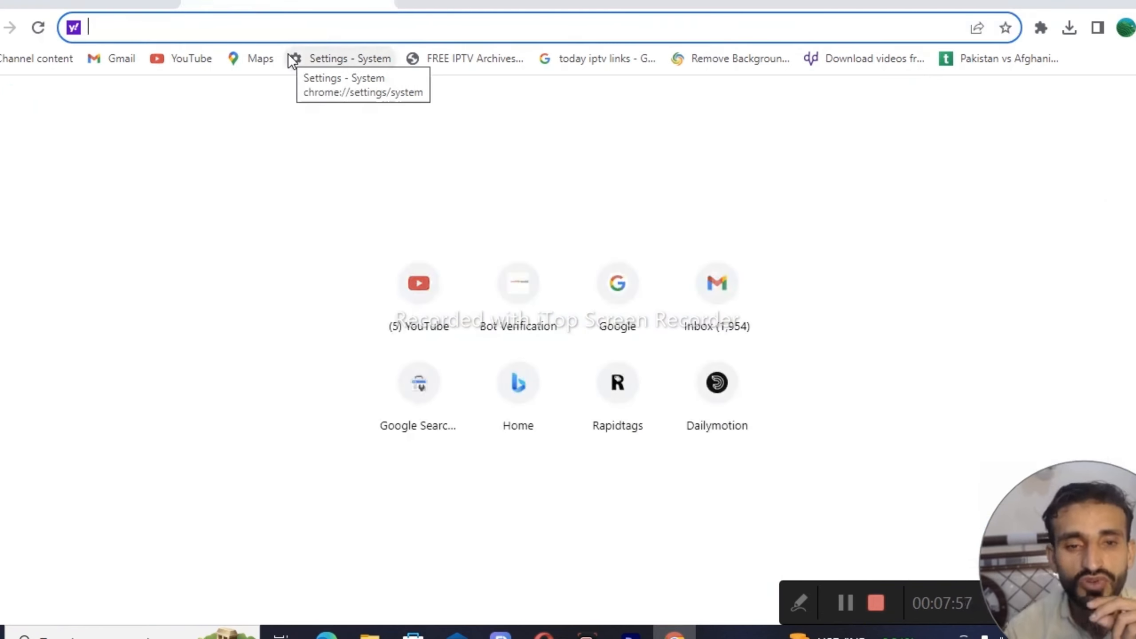
{"action": "left_click", "coordinate": [594, 322]}
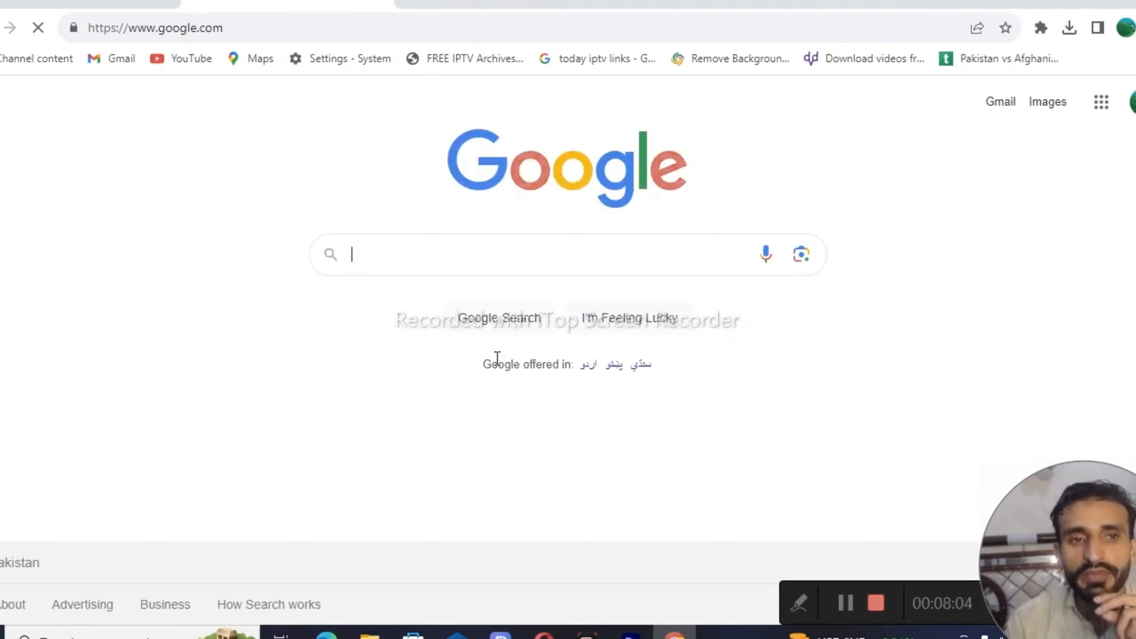
{"action": "type", "text": "chat"}
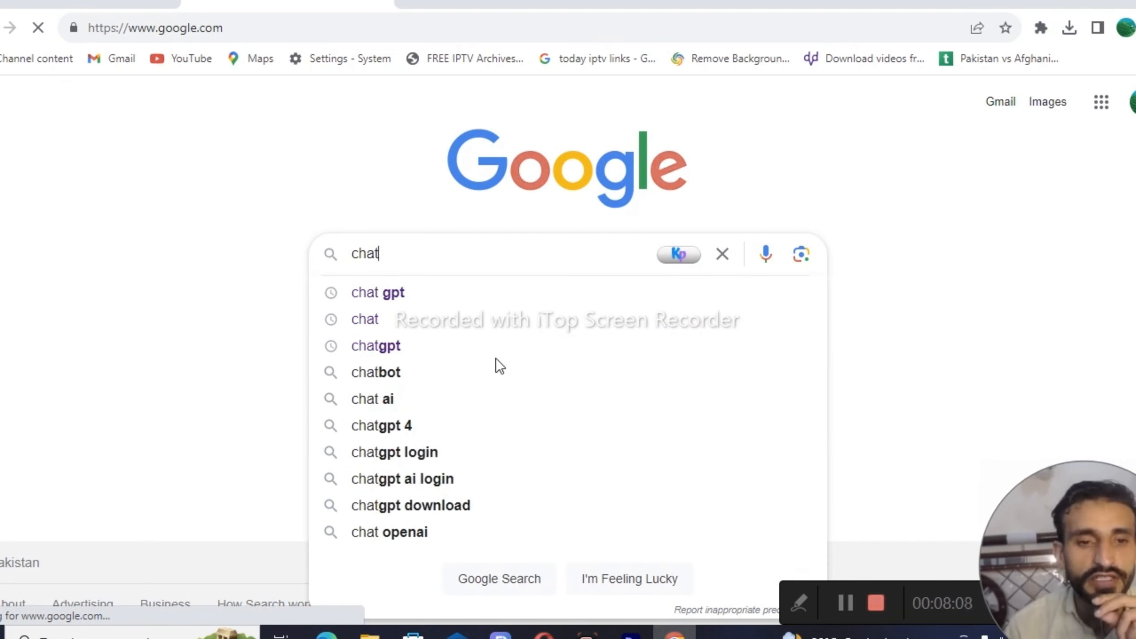
{"action": "key", "text": "Return"}
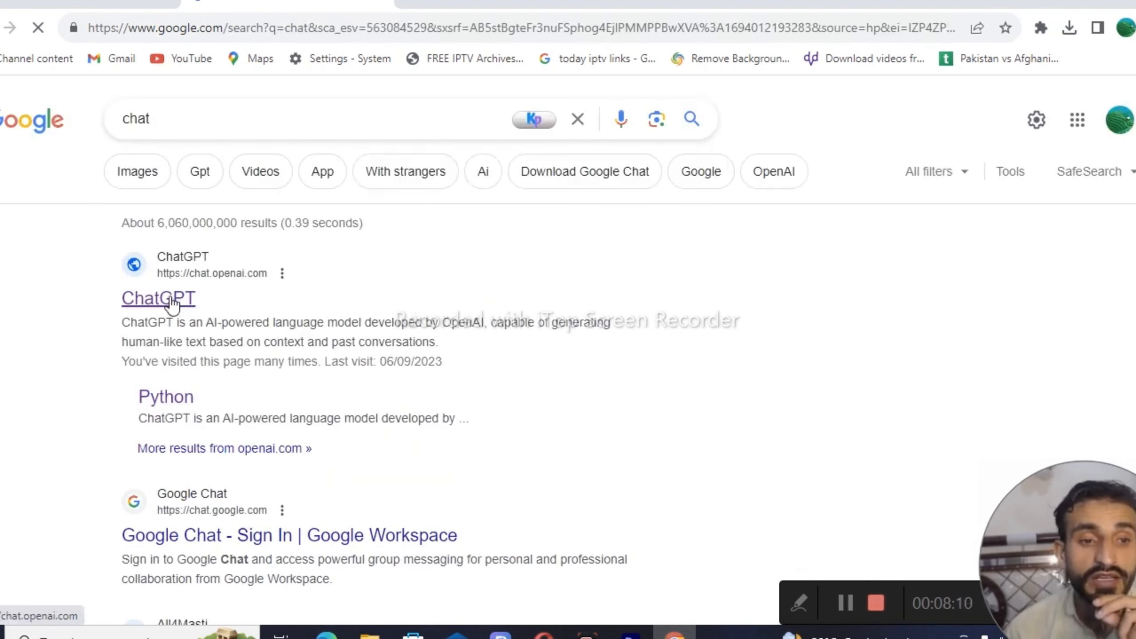
{"action": "left_click", "coordinate": [173, 303]}
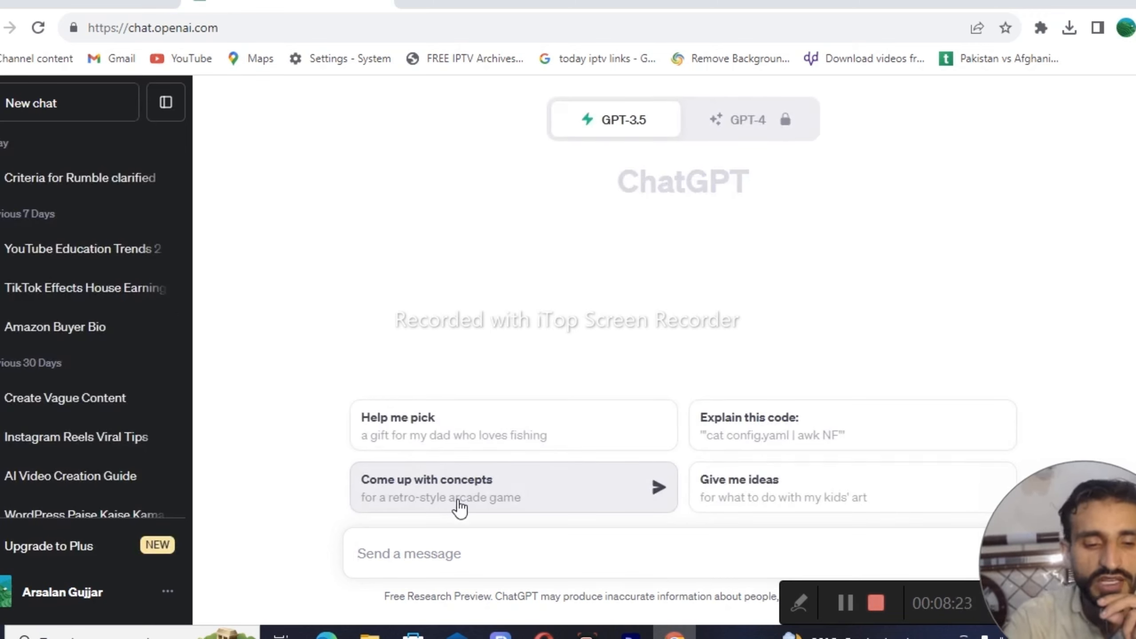
Ask ChatGPT "what is a scence" in a new chat
{"action": "type", "text": "wha"}
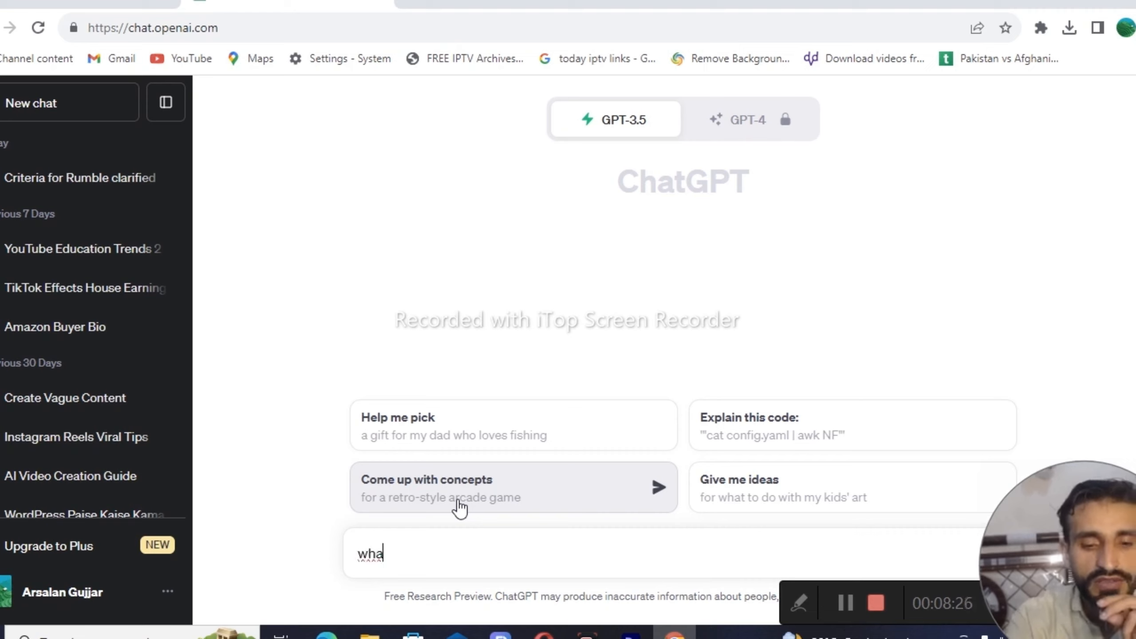
{"action": "type", "text": "t is"}
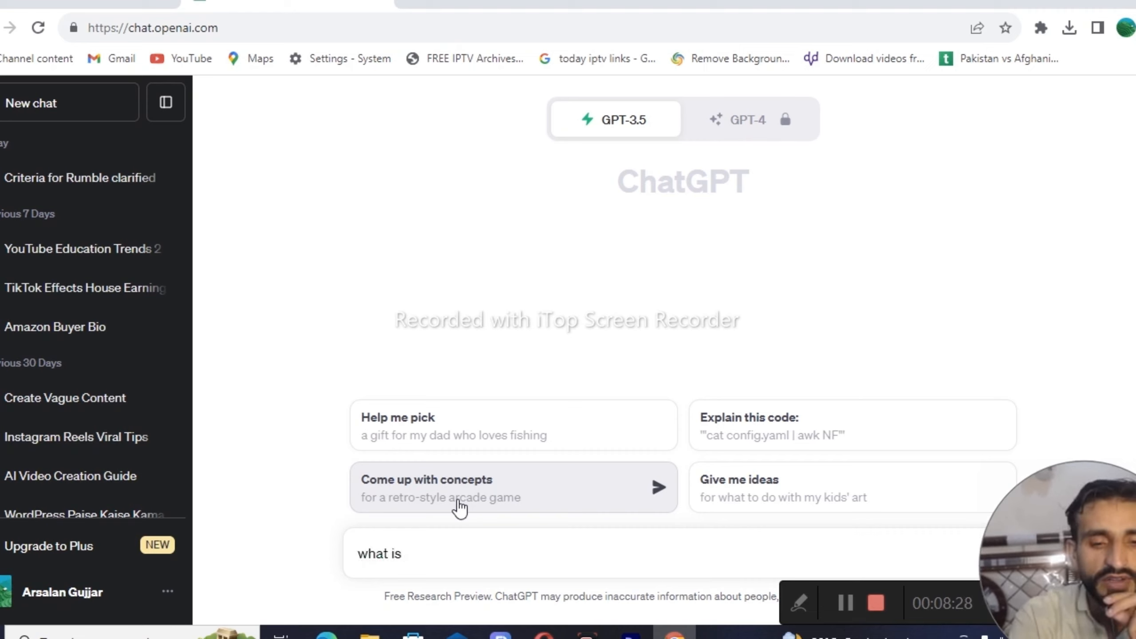
{"action": "type", "text": " a sci"}
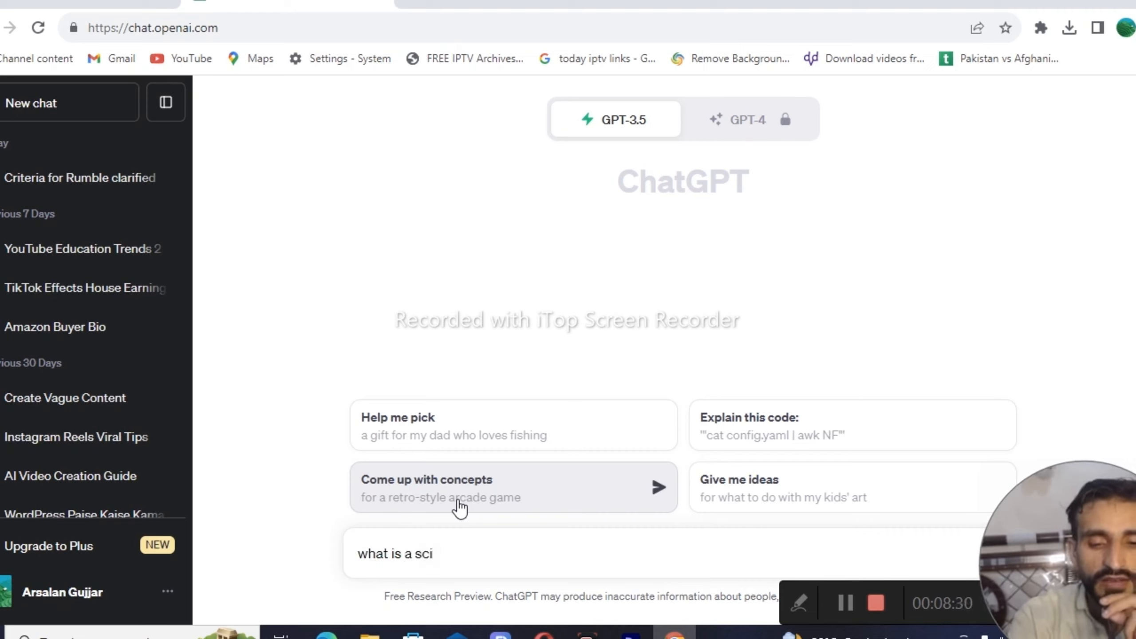
{"action": "key", "text": "BackSpace"}
{"action": "type", "text": "ence"}
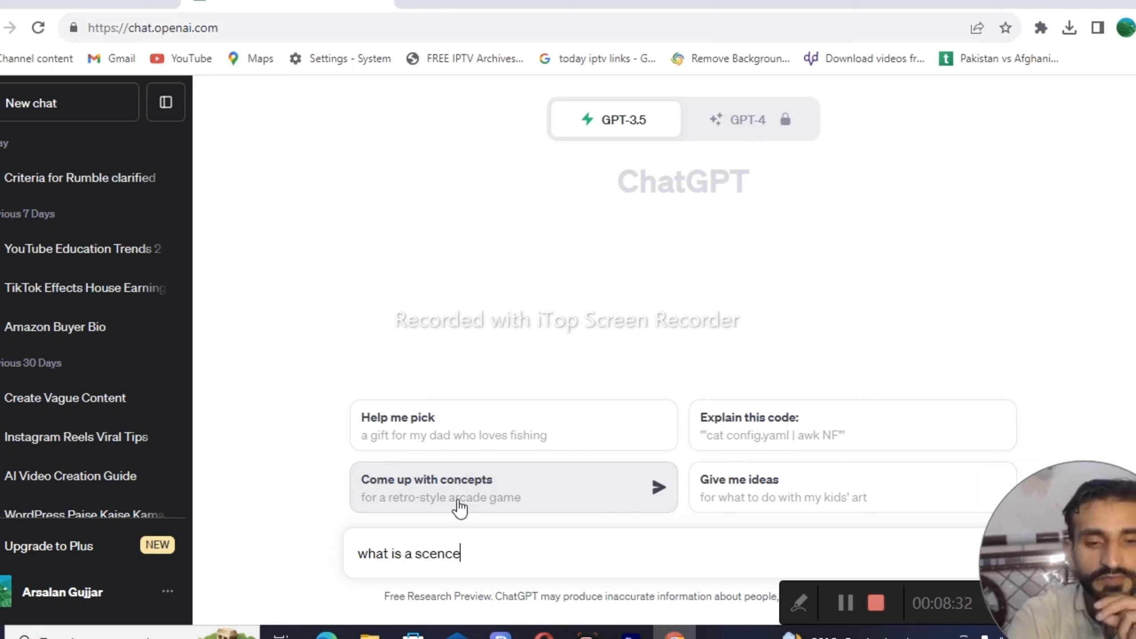
{"action": "key", "text": "Return"}
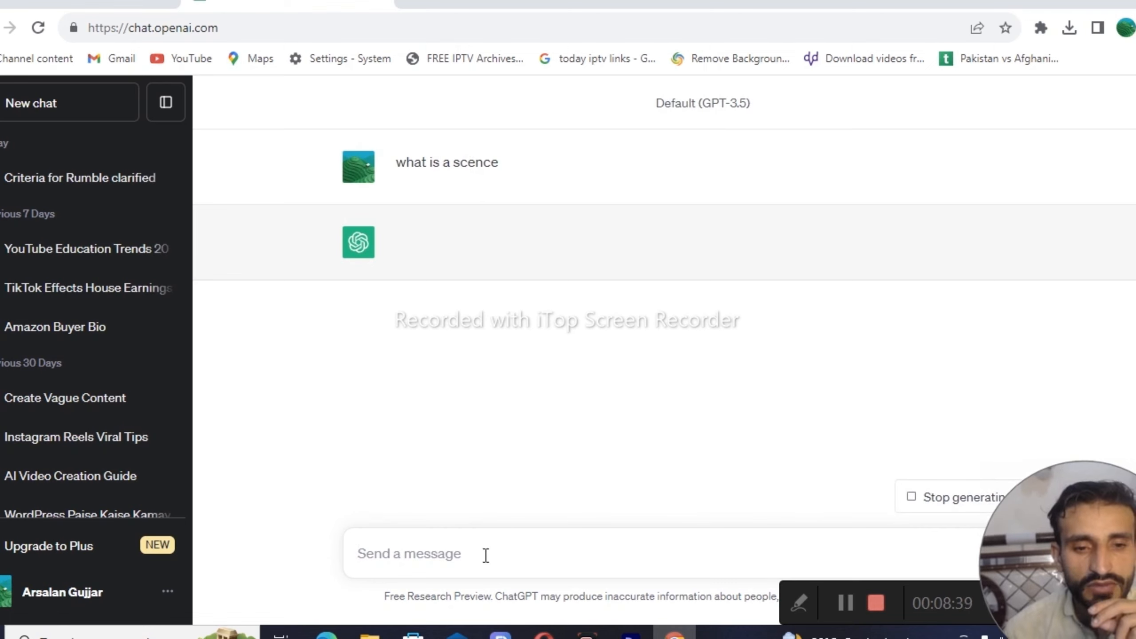
Enter the follow-up question "what is science" in the ChatGPT message box and try to send it
{"action": "right_click", "coordinate": [446, 562]}
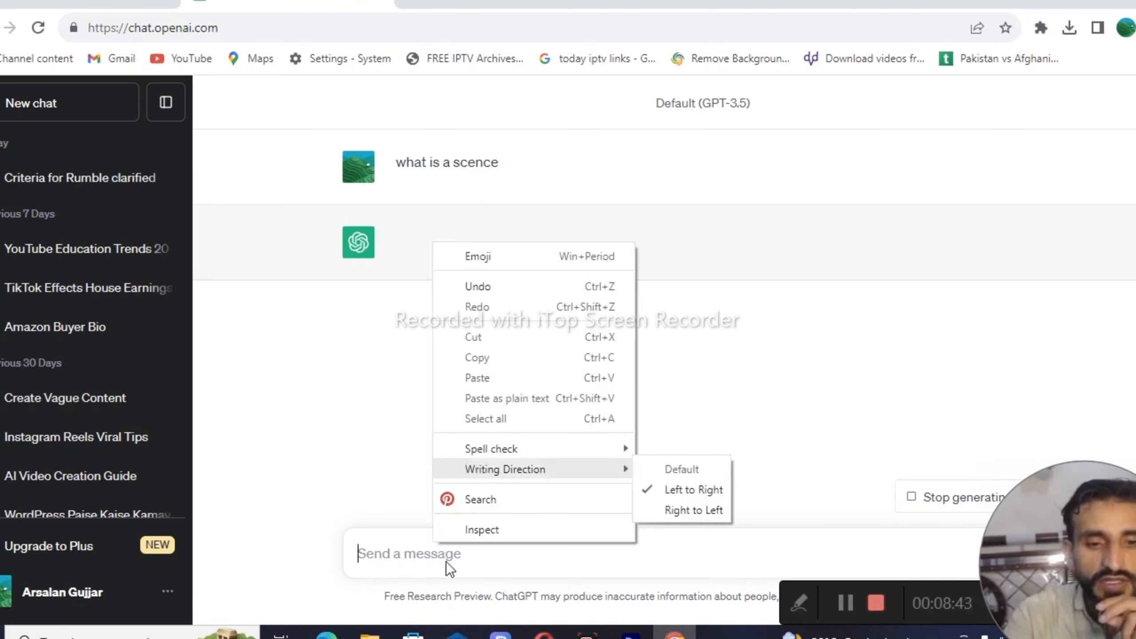
{"action": "left_click", "coordinate": [446, 561]}
{"action": "type", "text": "wha"}
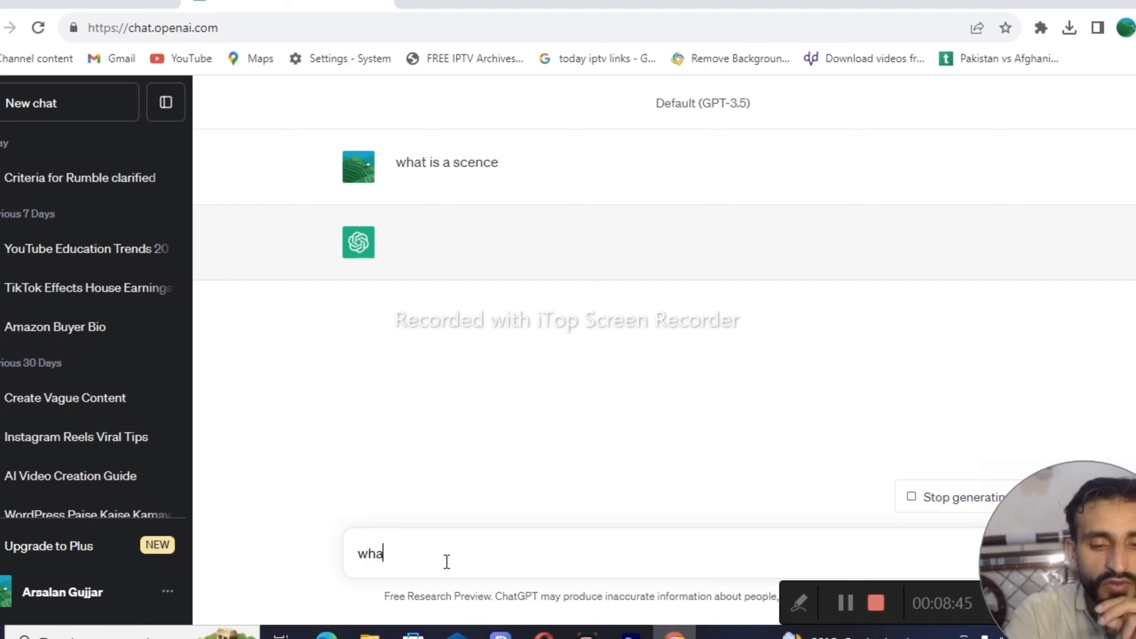
{"action": "type", "text": "t is s"}
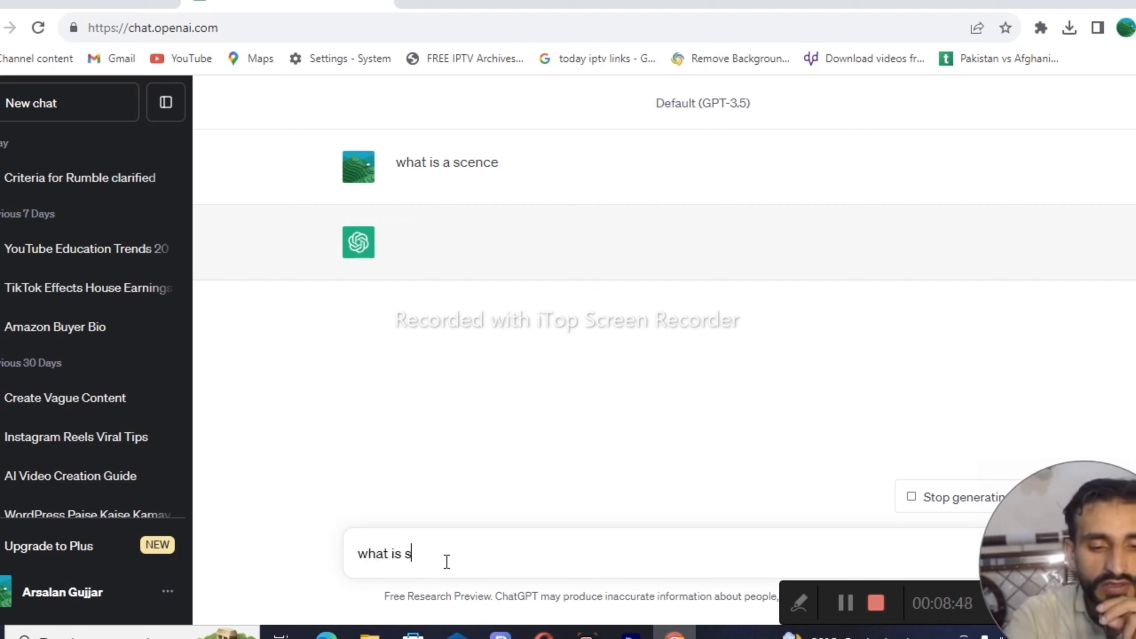
{"action": "type", "text": "cience"}
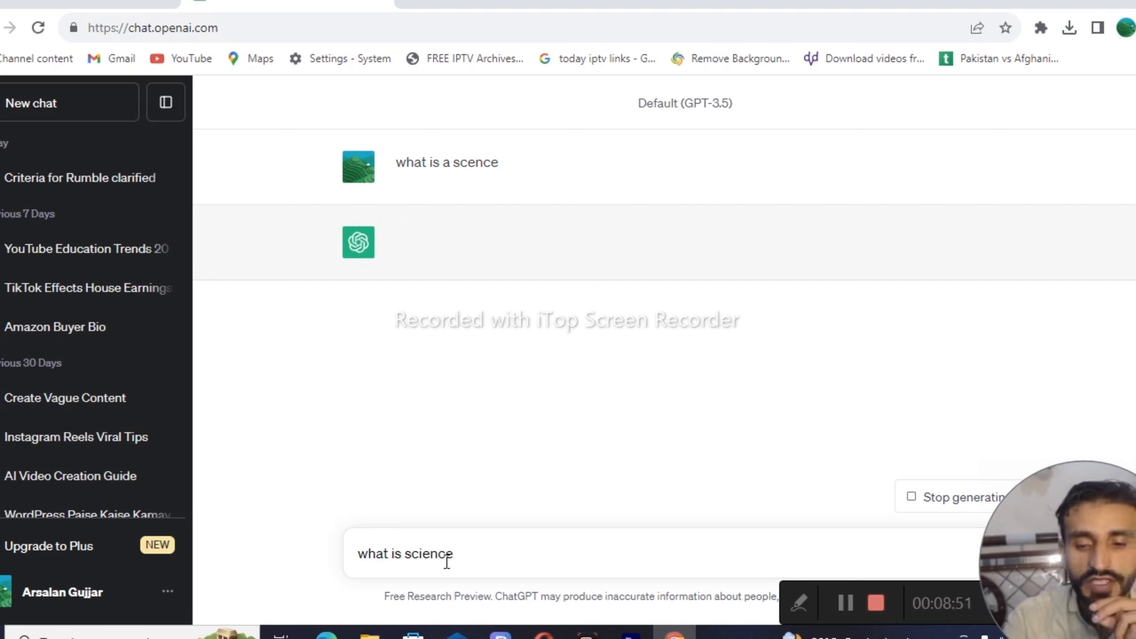
{"action": "key", "text": "Return"}
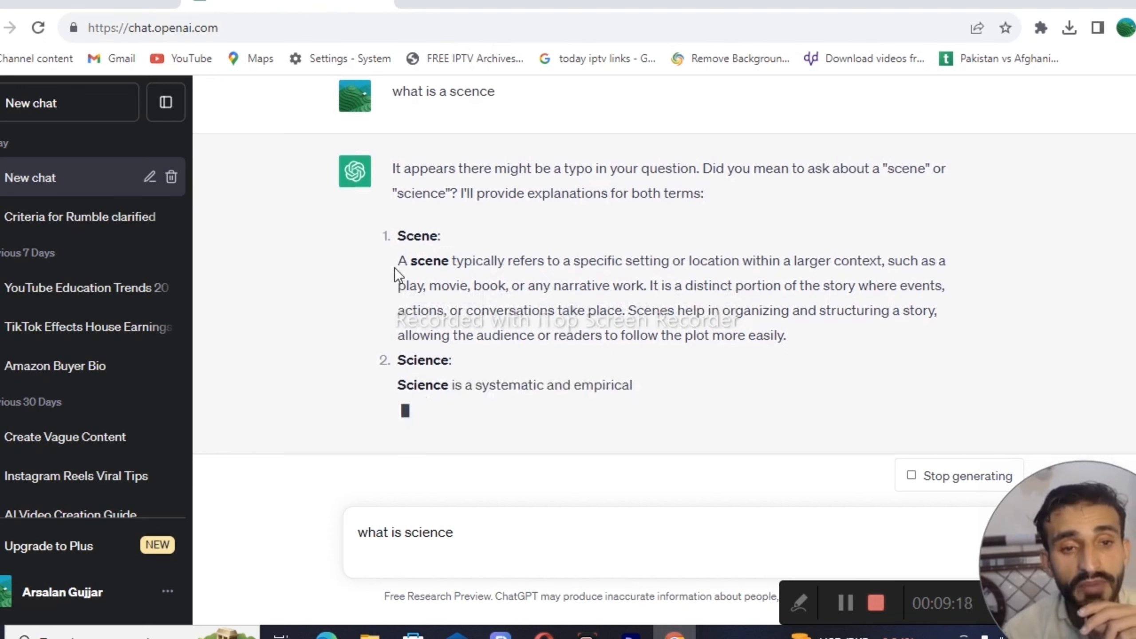
Copy the Scene explanation from ChatGPT's answer and paste it as plain text into the Kreado AI video's text content
{"action": "left_click_drag", "start_coordinate": [398, 232], "coordinate": [814, 334]}
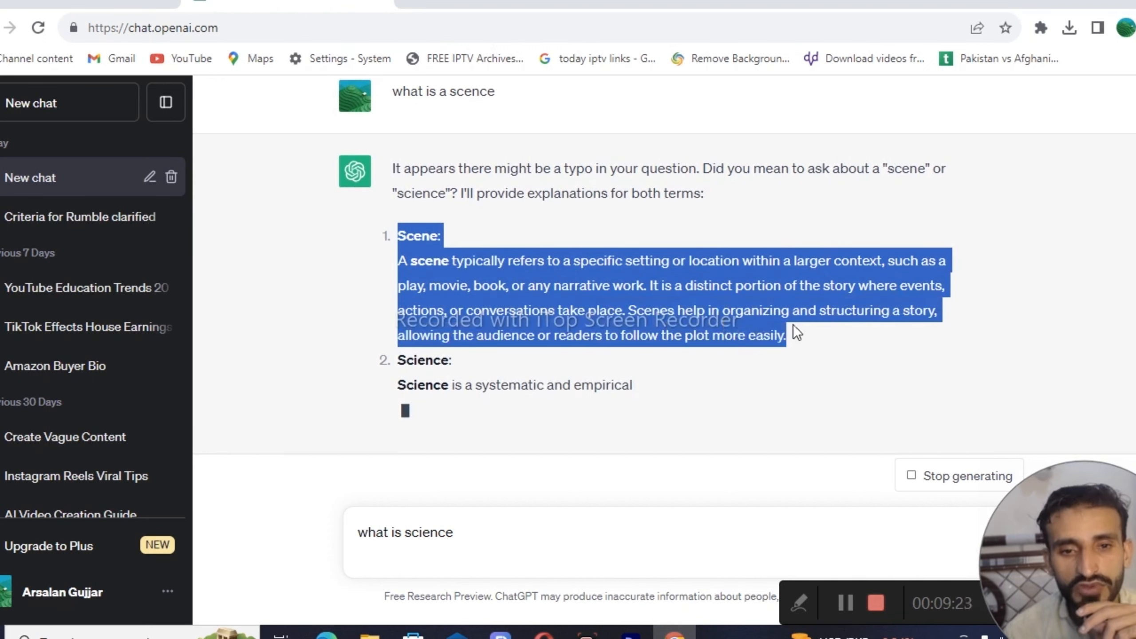
{"action": "right_click", "coordinate": [584, 241]}
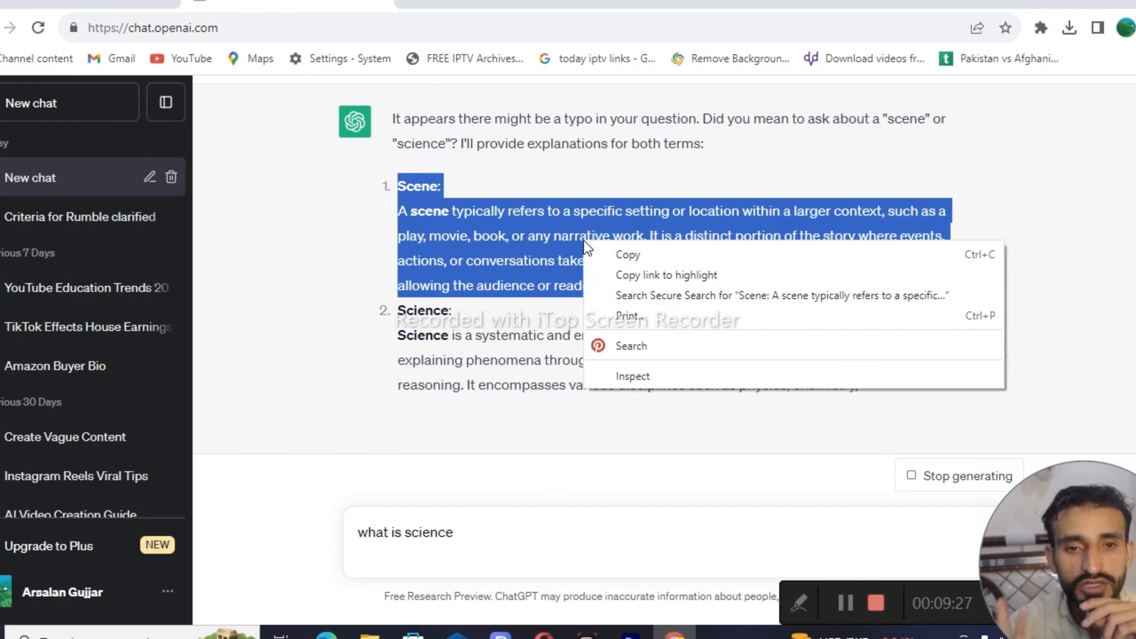
{"action": "left_click", "coordinate": [642, 255]}
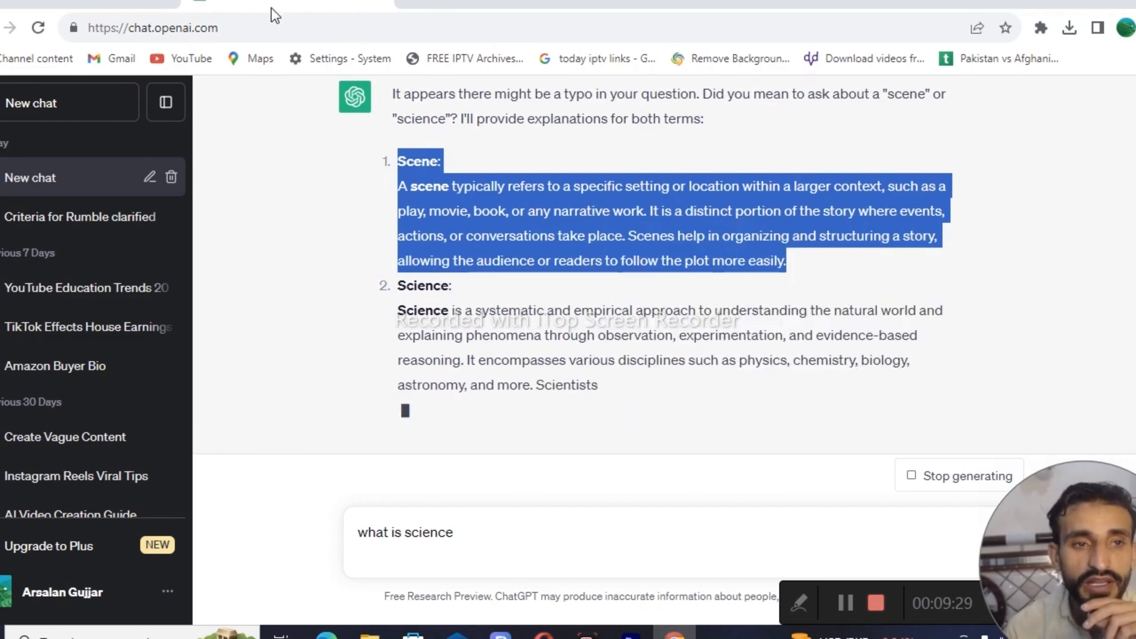
{"action": "left_click", "coordinate": [92, 2]}
{"action": "right_click", "coordinate": [898, 251]}
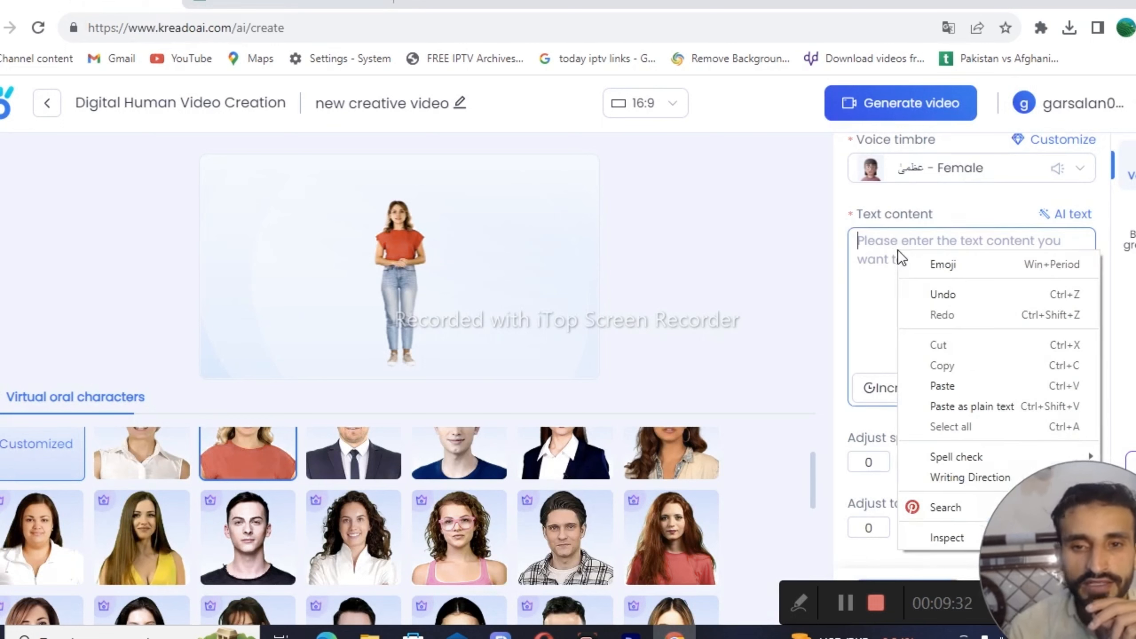
{"action": "left_click", "coordinate": [935, 405]}
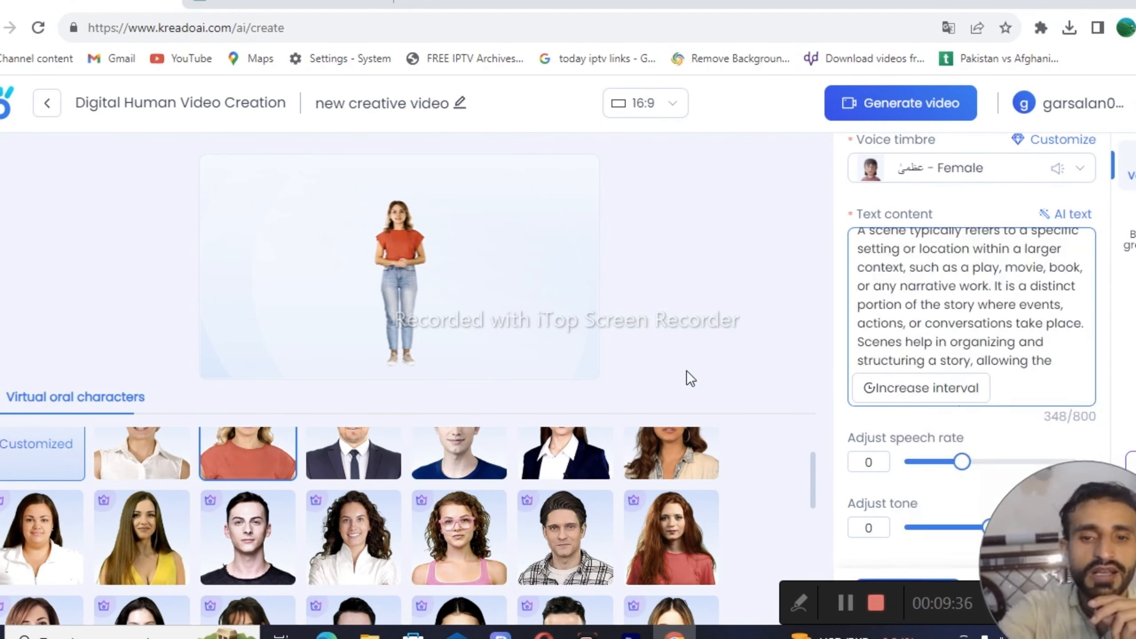
{"action": "scroll", "coordinate": [859, 365], "scroll_direction": "down", "scroll_amount": 2}
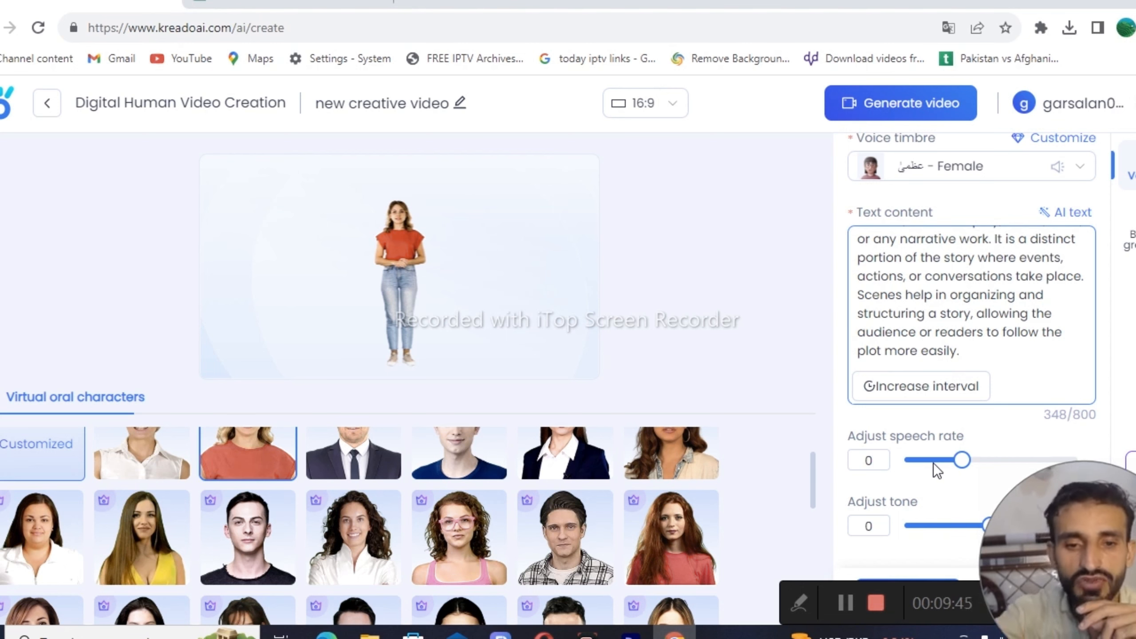
{"action": "left_click_drag", "start_coordinate": [1118, 538], "coordinate": [89, 554]}
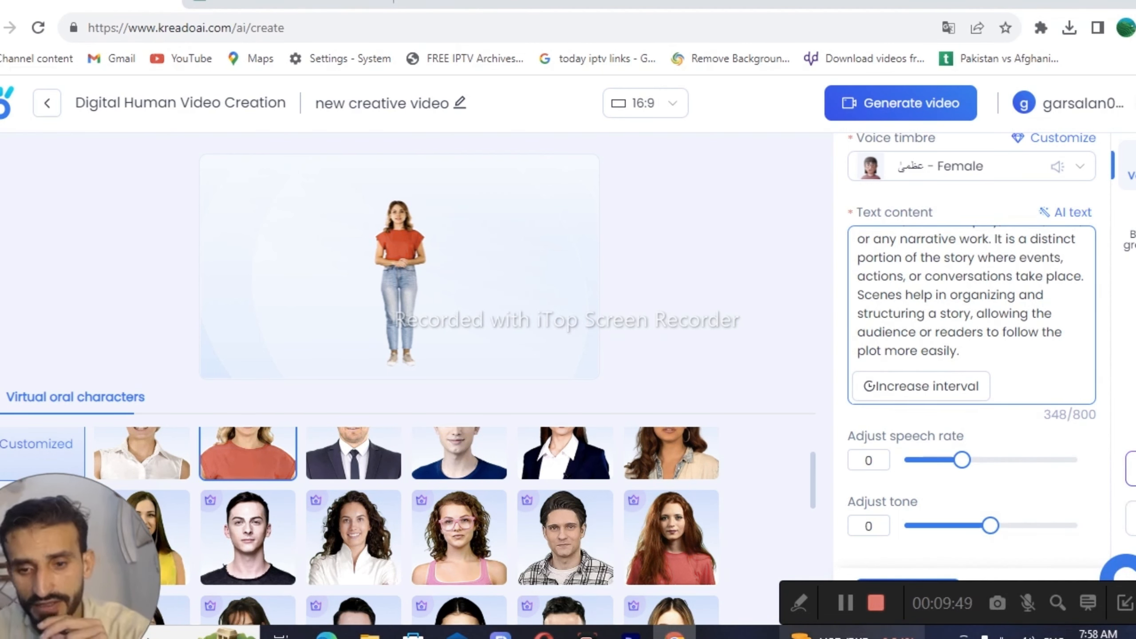
{"action": "mouse_move", "coordinate": [818, 633]}
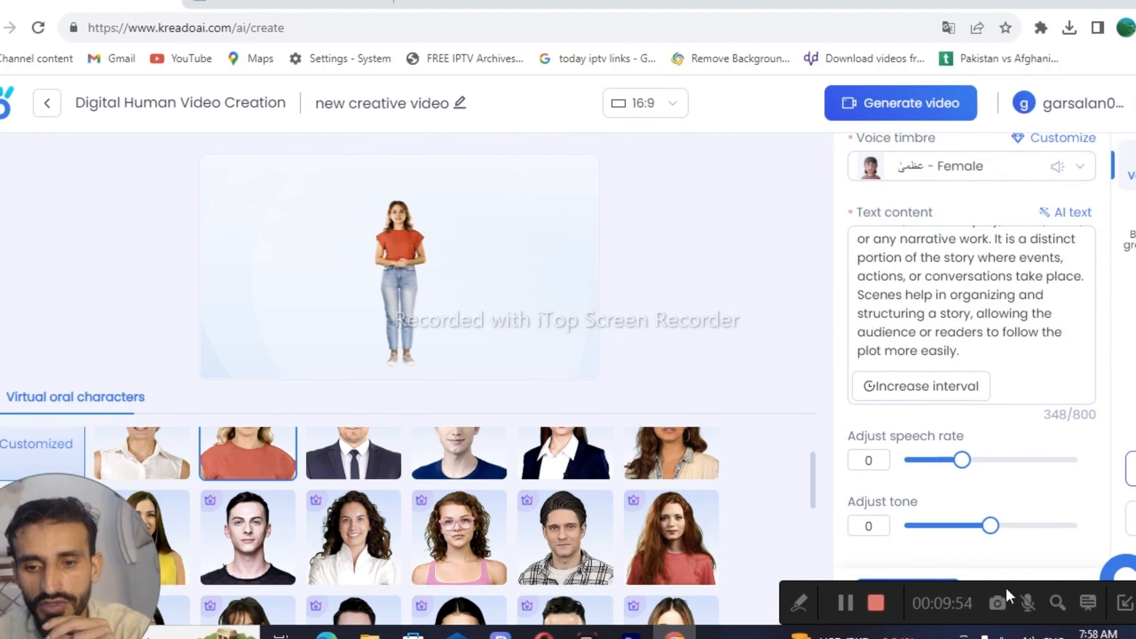
{"action": "left_click_drag", "start_coordinate": [1006, 588], "coordinate": [445, 633]}
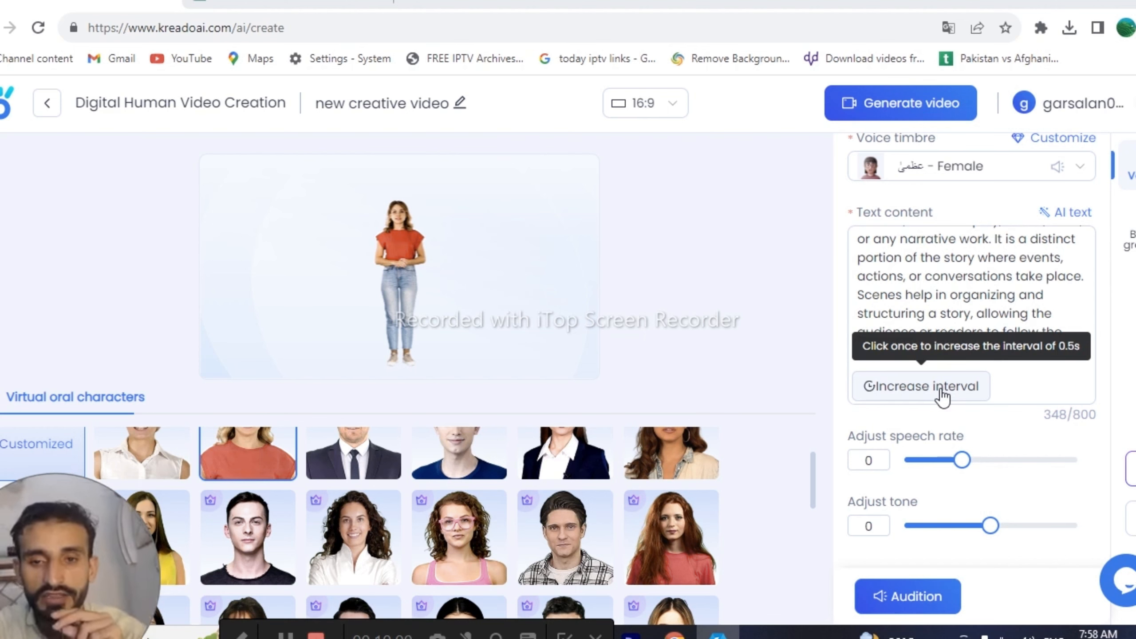
Close the Outbyte PC Repair window while leaving the program running in the background
{"action": "scroll", "coordinate": [935, 300], "scroll_direction": "up", "scroll_amount": 3}
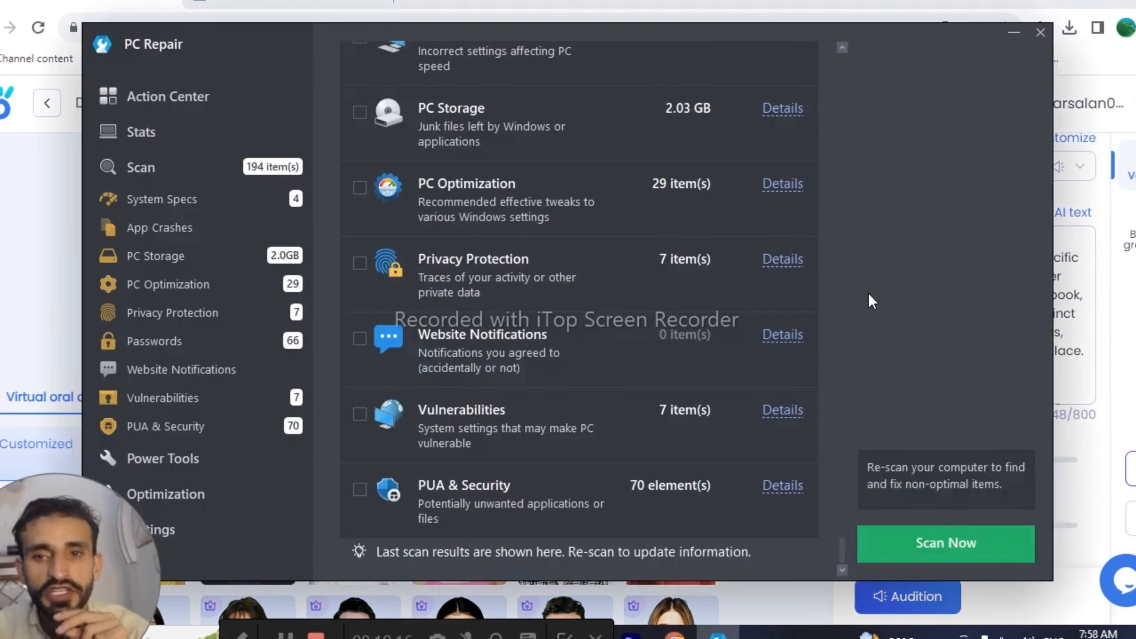
{"action": "left_click", "coordinate": [1040, 36]}
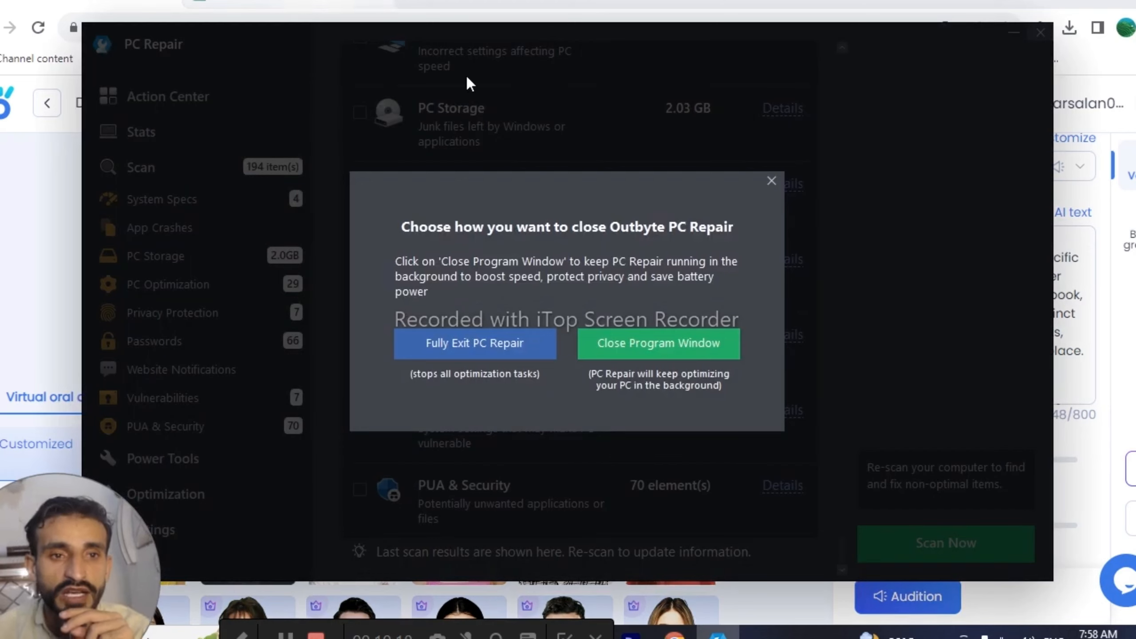
{"action": "left_click", "coordinate": [691, 348]}
Return to the ChatGPT conversation, extend the unsent question to "what is science,in urdu" and send it
{"action": "left_click", "coordinate": [342, 3]}
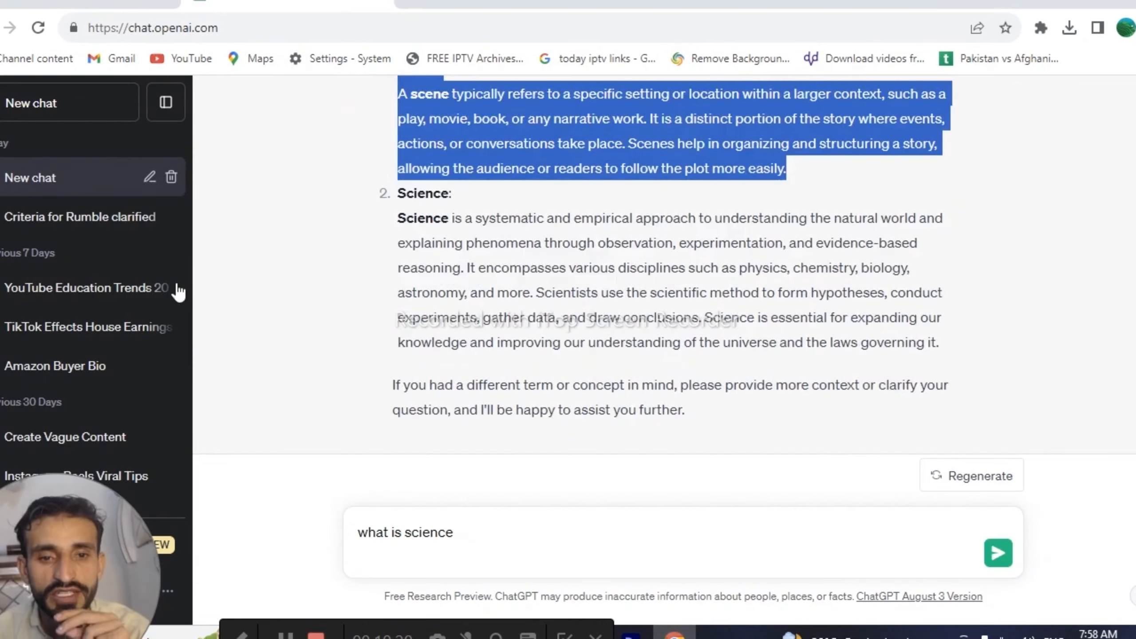
{"action": "left_click", "coordinate": [474, 541]}
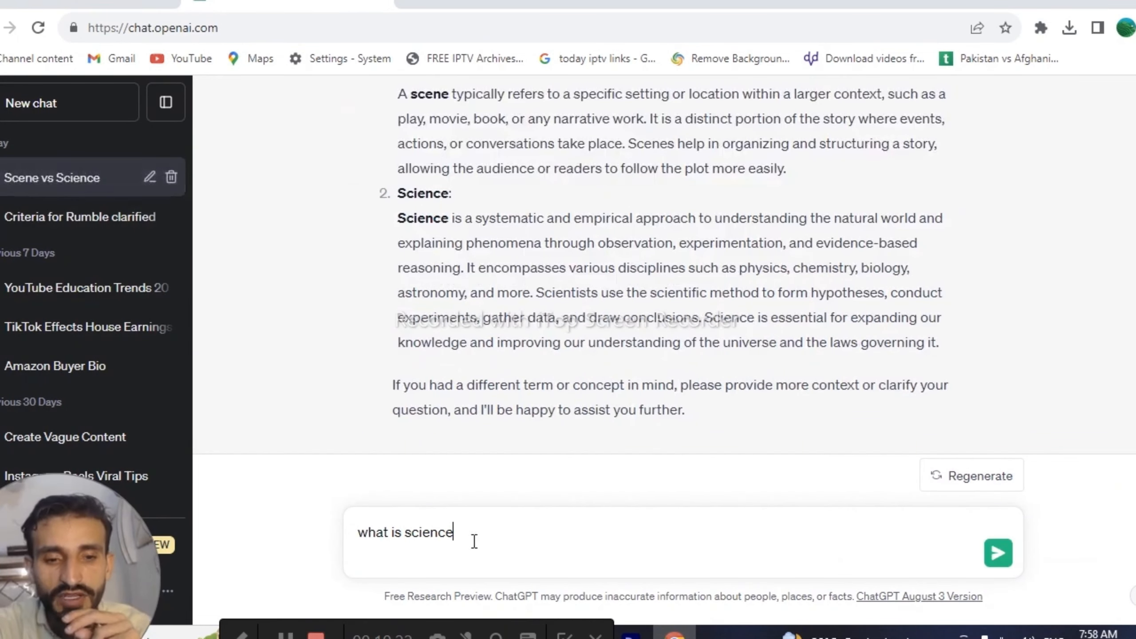
{"action": "type", "text": ",in urdu"}
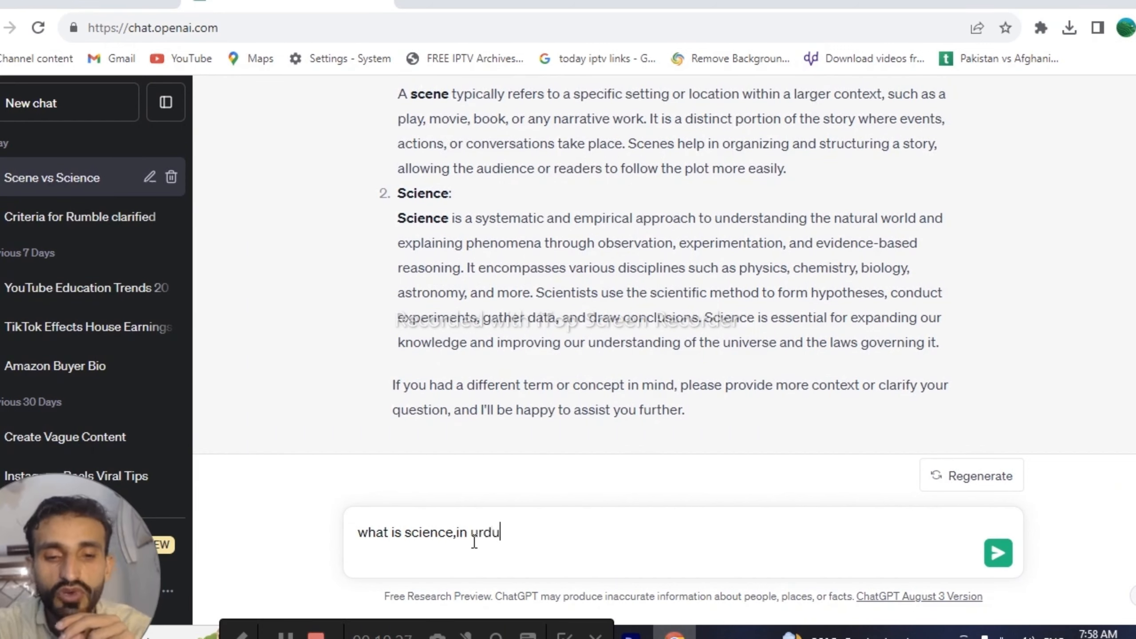
{"action": "key", "text": "Return"}
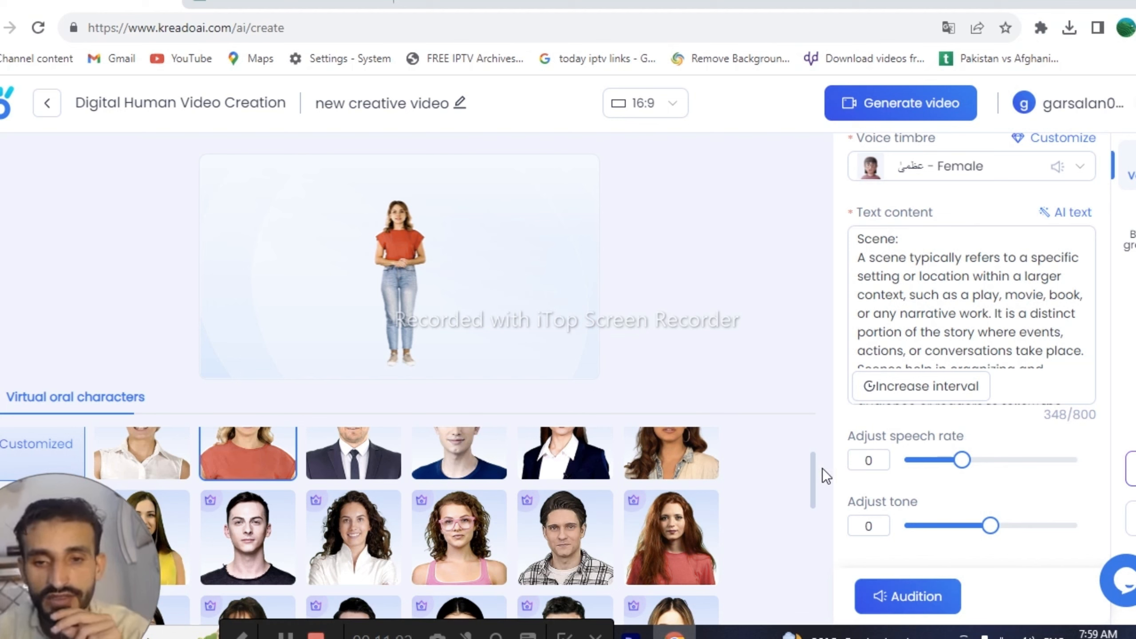
Audition the Scene narration with the Urdu female voice and submit the 16:9 presenter video for generation
{"action": "left_click", "coordinate": [903, 608]}
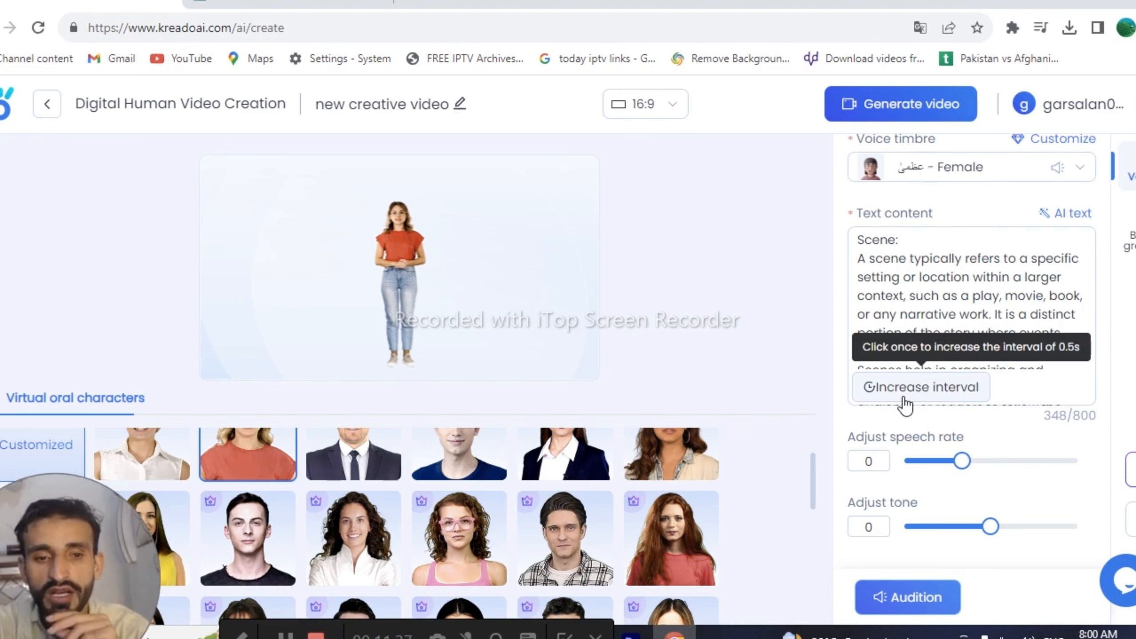
{"action": "left_click", "coordinate": [905, 103]}
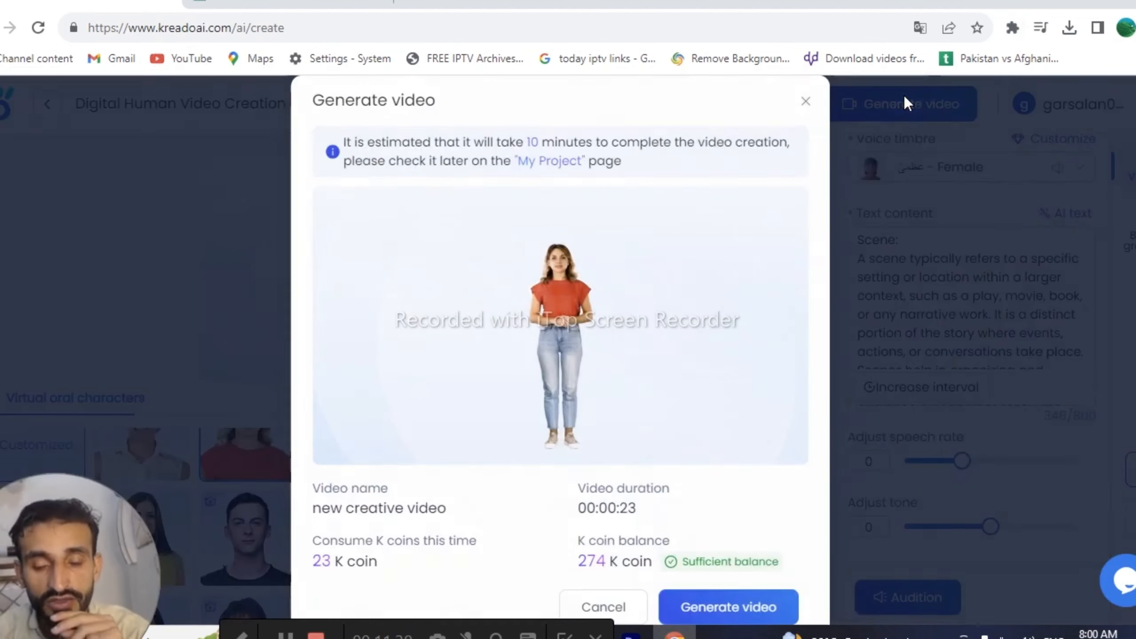
{"action": "scroll", "coordinate": [632, 502], "scroll_direction": "down", "scroll_amount": 1}
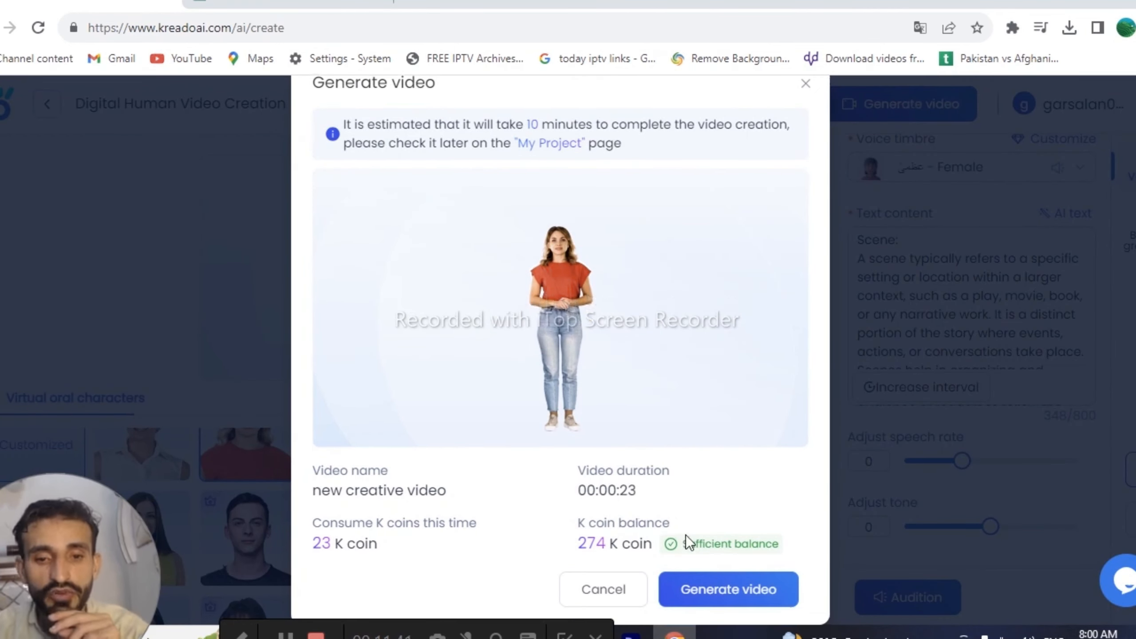
{"action": "left_click", "coordinate": [724, 594]}
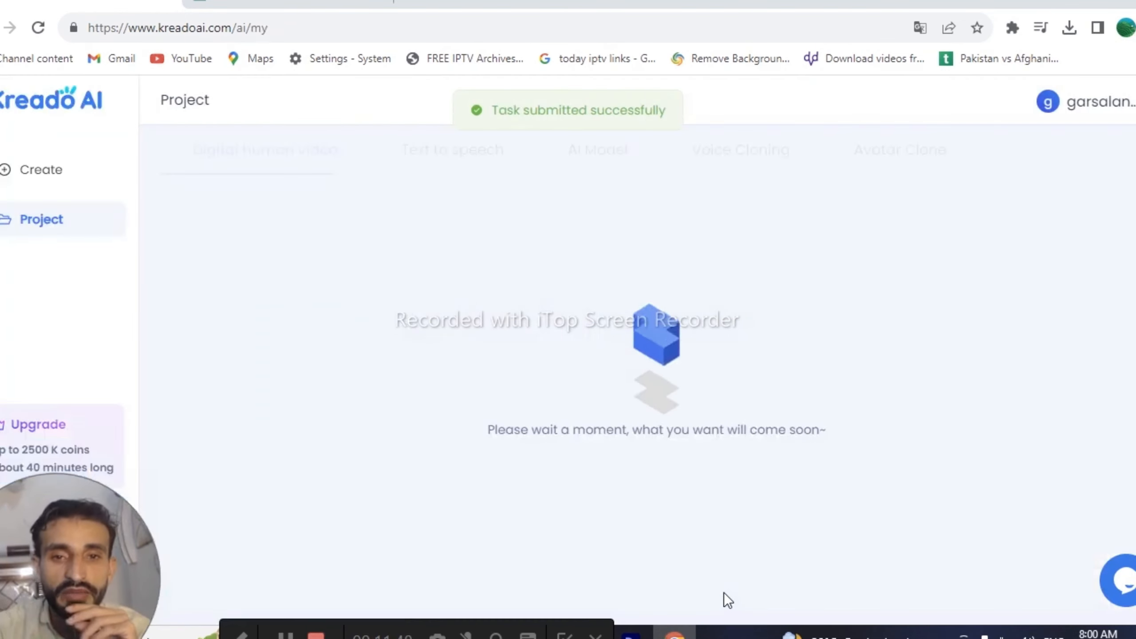
{"action": "scroll", "coordinate": [457, 393], "scroll_direction": "down", "scroll_amount": 1}
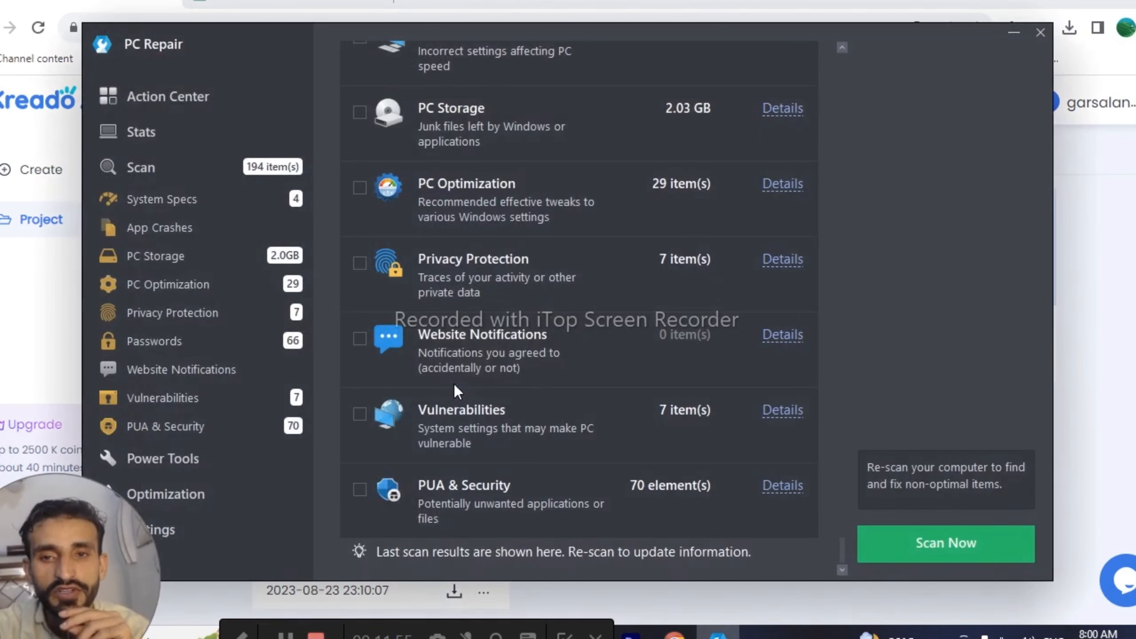
Close the Outbyte PC Repair window covering the Kreado AI project list, keeping the program running in the background
{"action": "left_click", "coordinate": [1040, 33]}
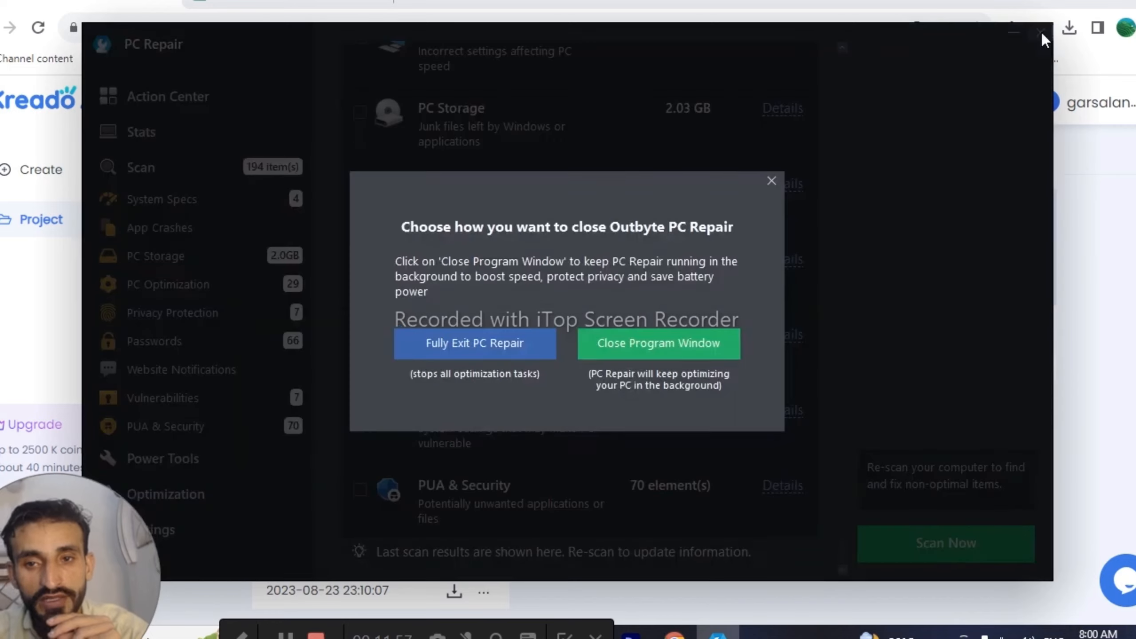
{"action": "left_click", "coordinate": [684, 350]}
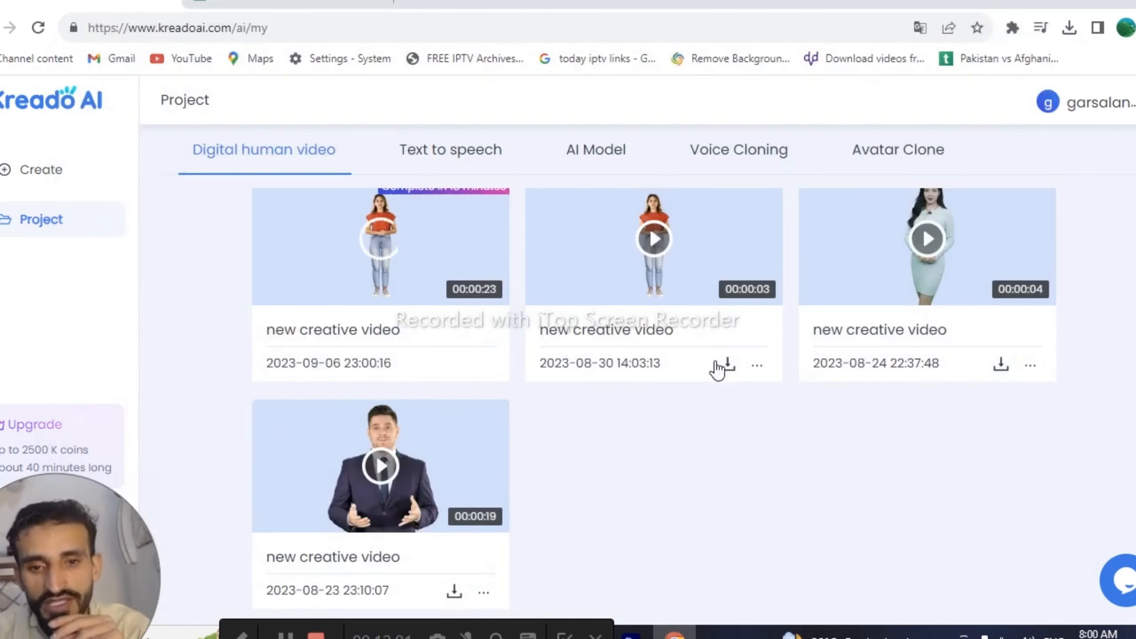
{"action": "scroll", "coordinate": [473, 335], "scroll_direction": "up", "scroll_amount": 1}
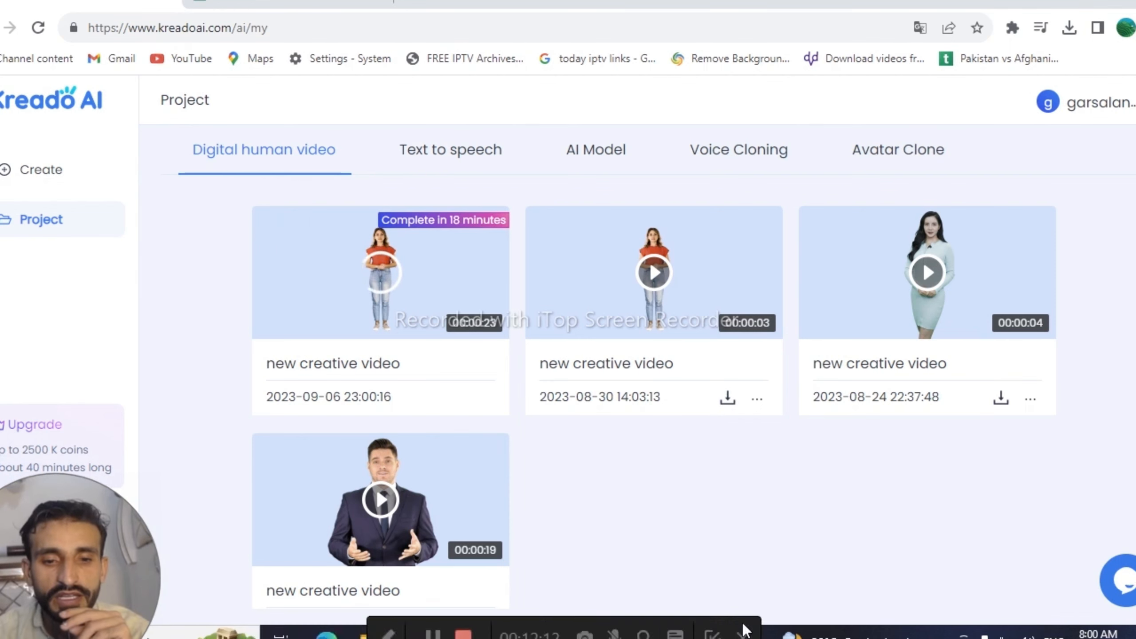
Switch to the youtube folder on drive E and play the "new creative video" file, then minimise the player
{"action": "left_click_drag", "start_coordinate": [506, 633], "coordinate": [1111, 633]}
{"action": "mouse_move", "coordinate": [370, 633]}
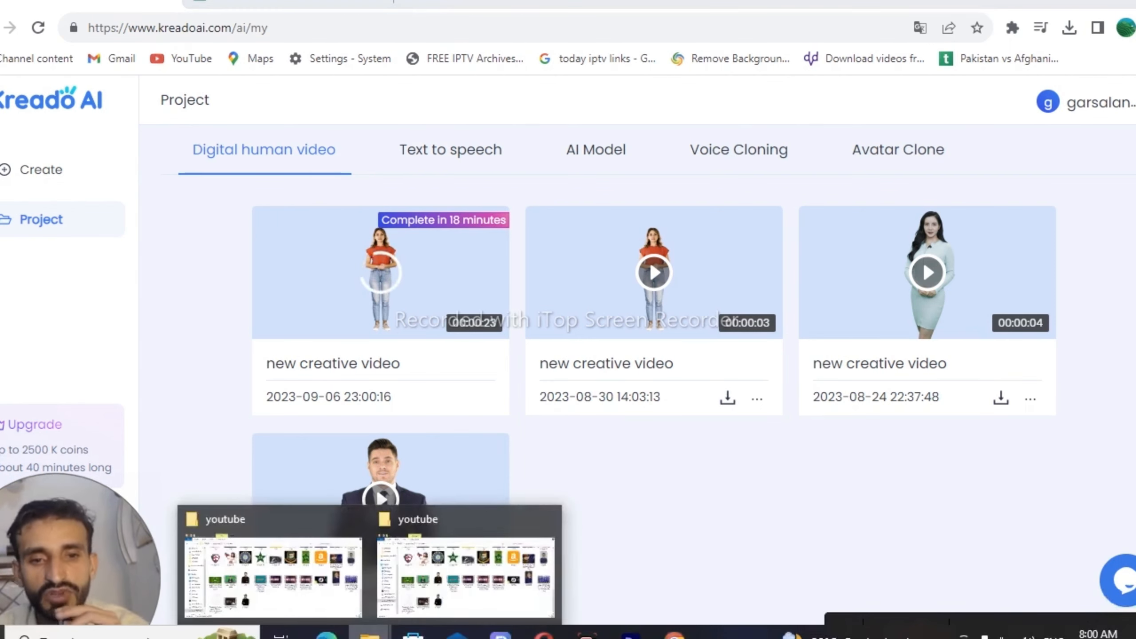
{"action": "left_click", "coordinate": [438, 598]}
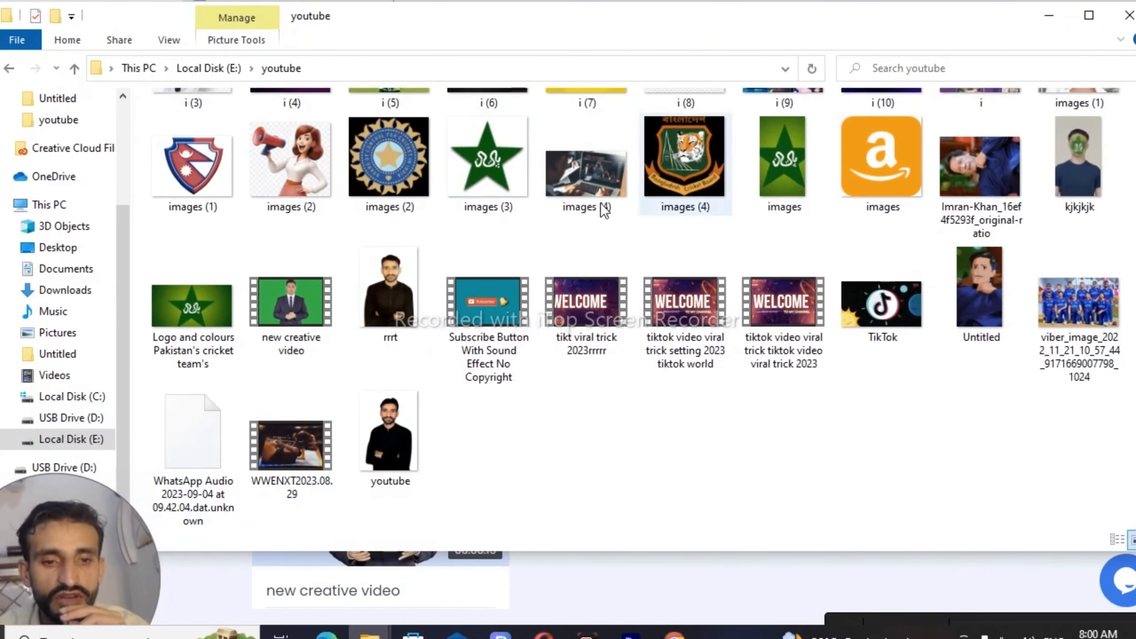
{"action": "right_click", "coordinate": [281, 304]}
{"action": "left_click", "coordinate": [323, 199]}
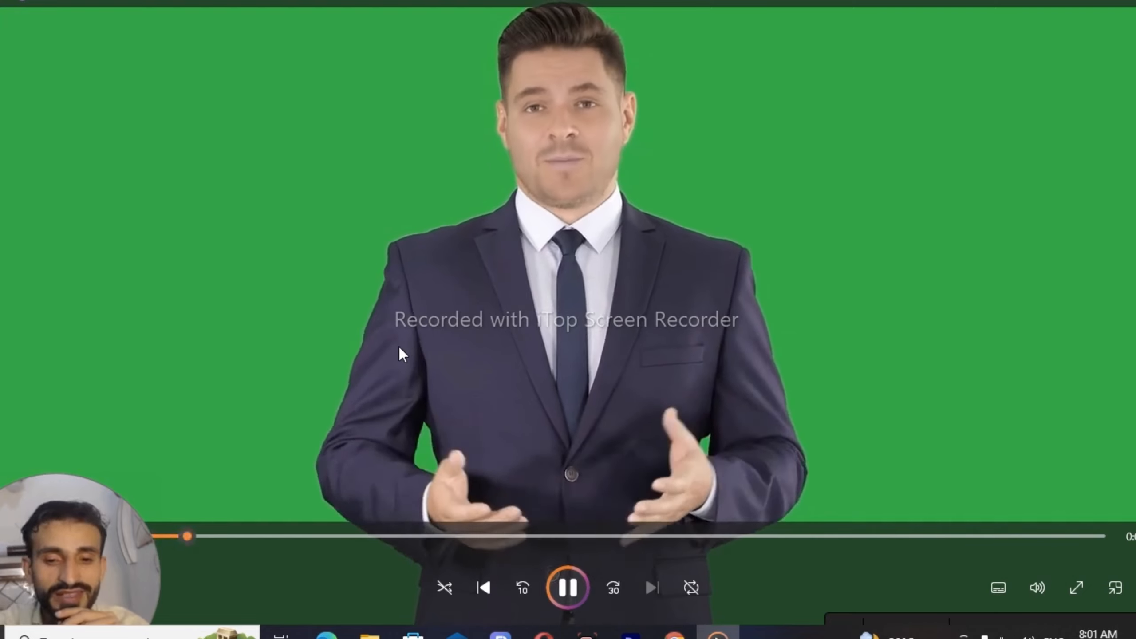
{"action": "left_click", "coordinate": [717, 635]}
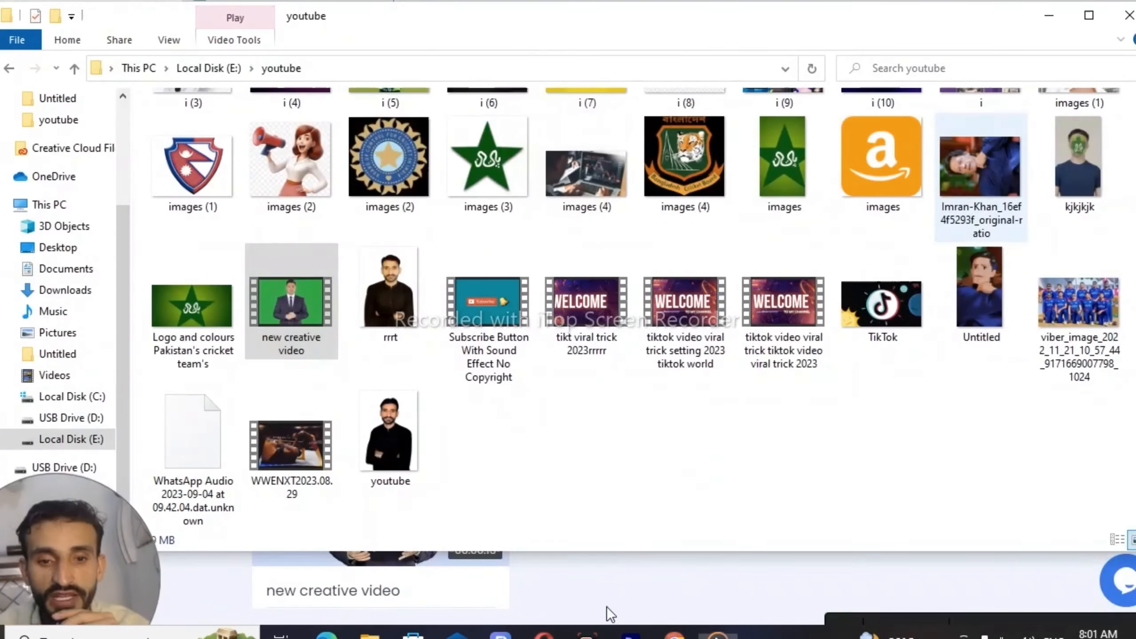
Switch back to the Kreado AI project list to view the existing videos, then minimise the browser and the youtube folder window
{"action": "left_click", "coordinate": [675, 634]}
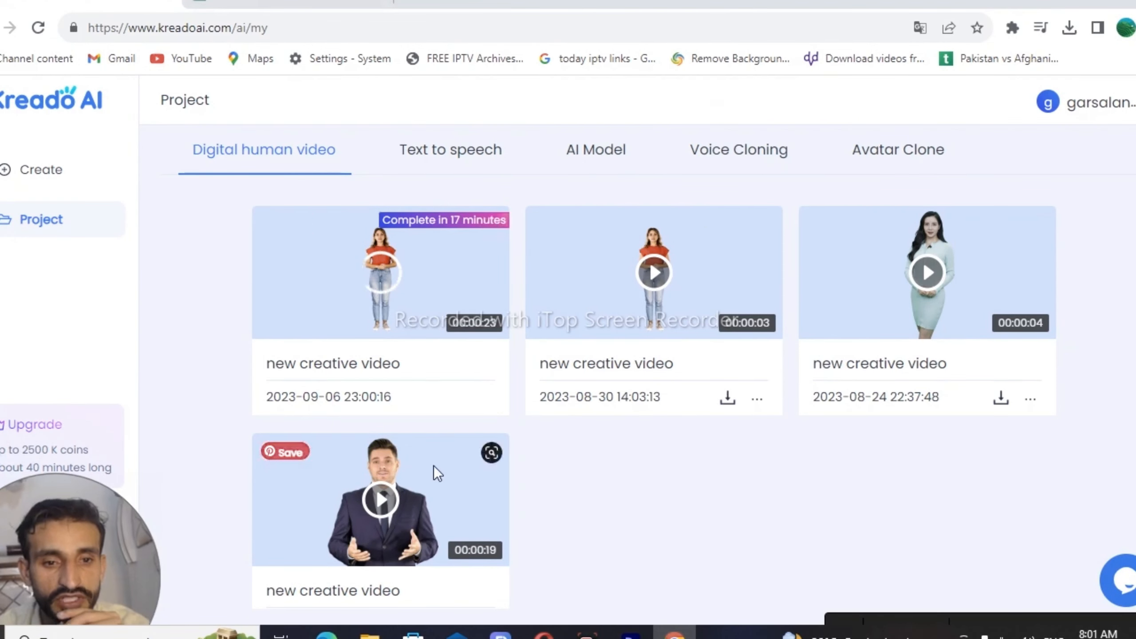
{"action": "scroll", "coordinate": [431, 468], "scroll_direction": "down", "scroll_amount": 1}
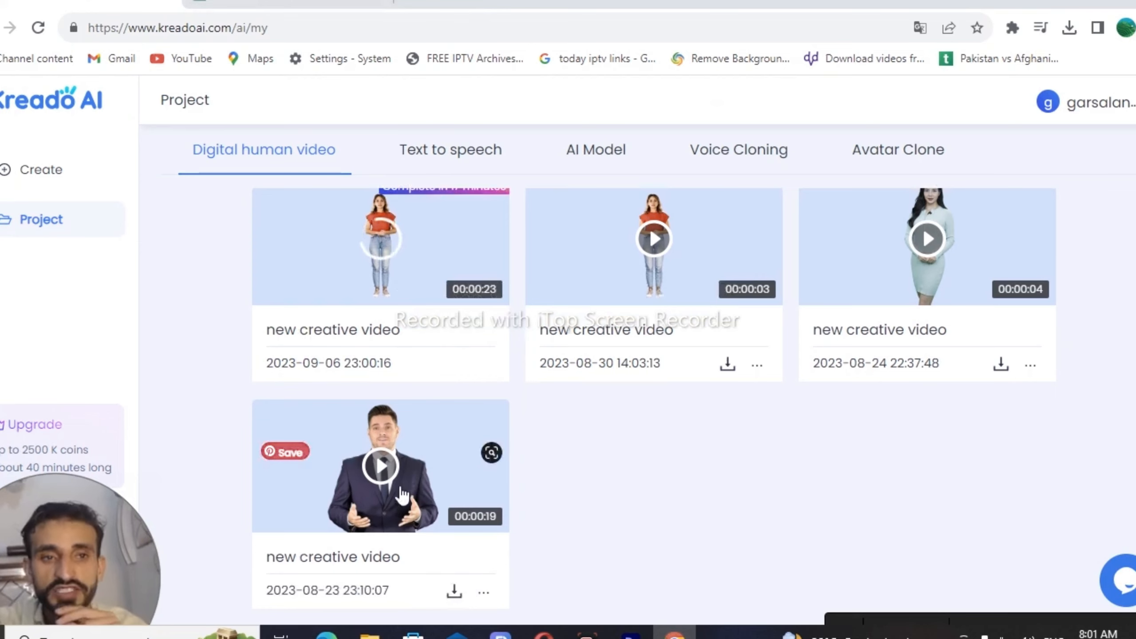
{"action": "left_click", "coordinate": [1074, 4]}
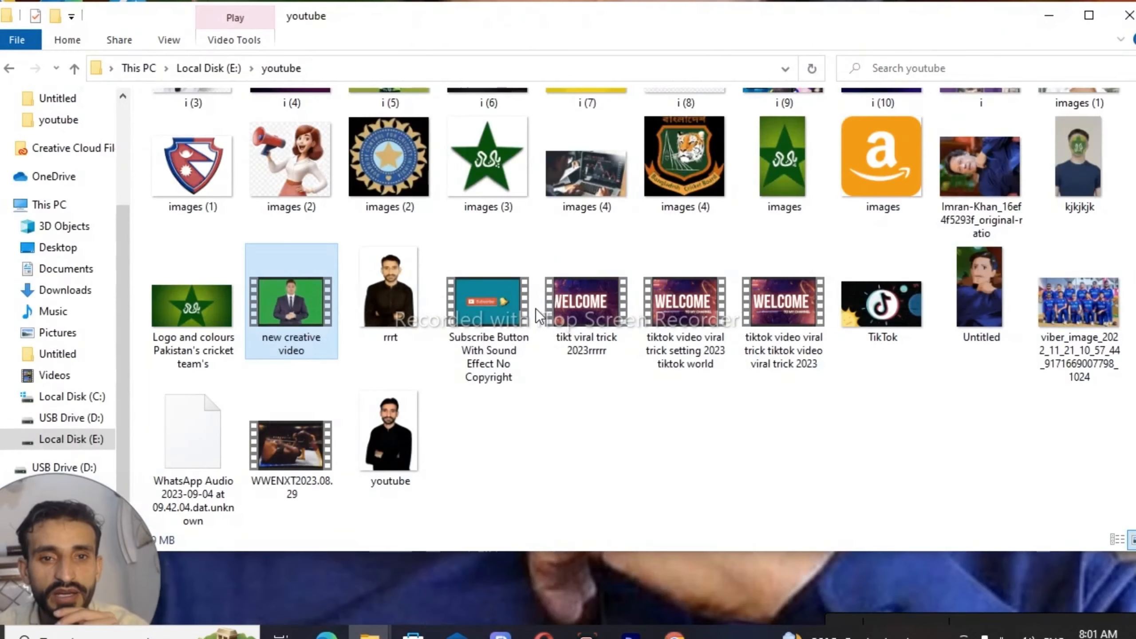
{"action": "left_click", "coordinate": [1051, 13]}
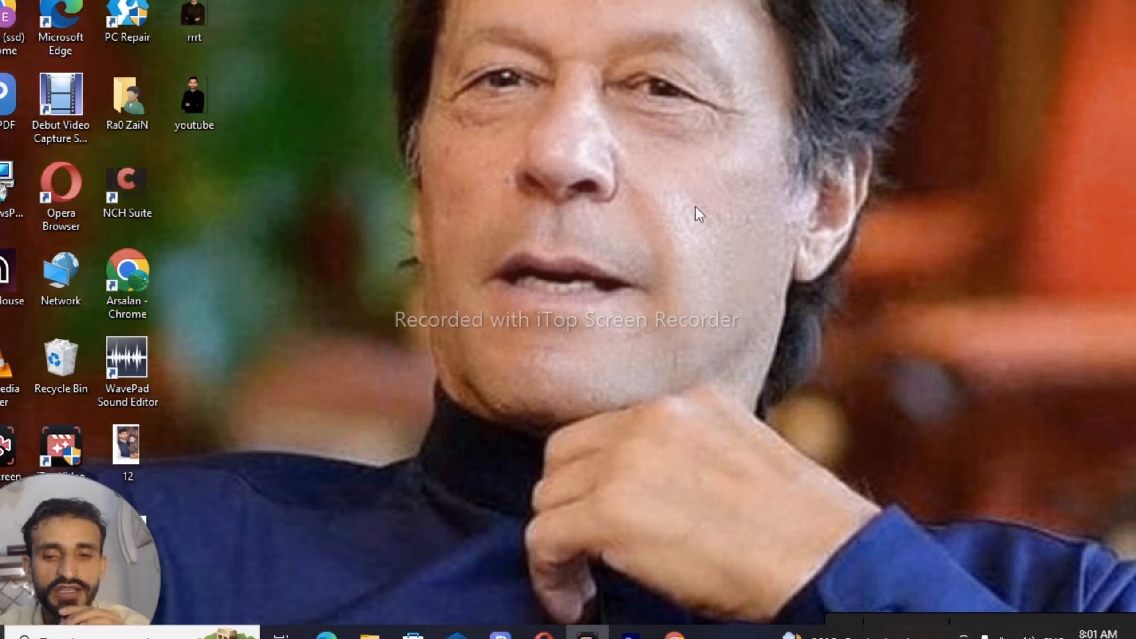
{"action": "left_click_drag", "start_coordinate": [919, 617], "coordinate": [857, 590]}
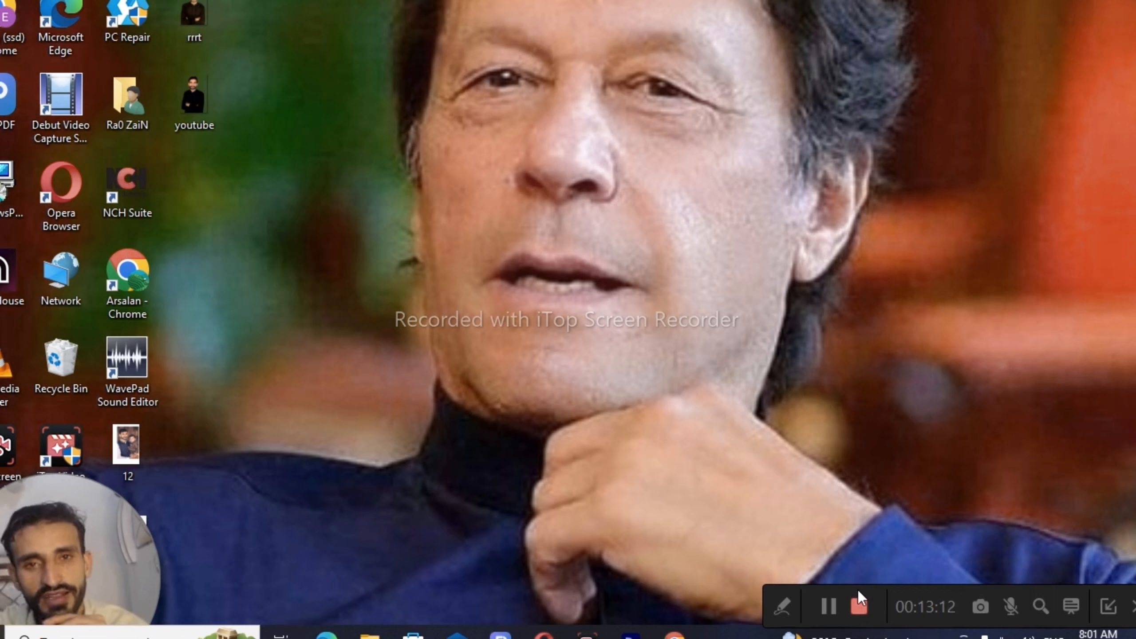
{"action": "left_click_drag", "start_coordinate": [889, 588], "coordinate": [324, 632]}
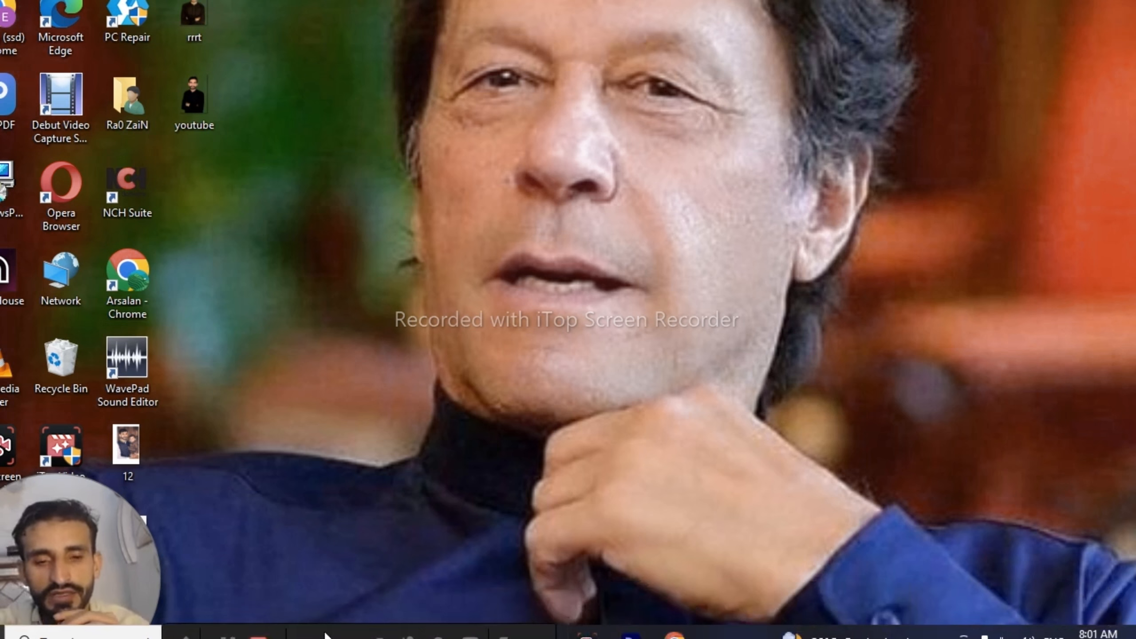